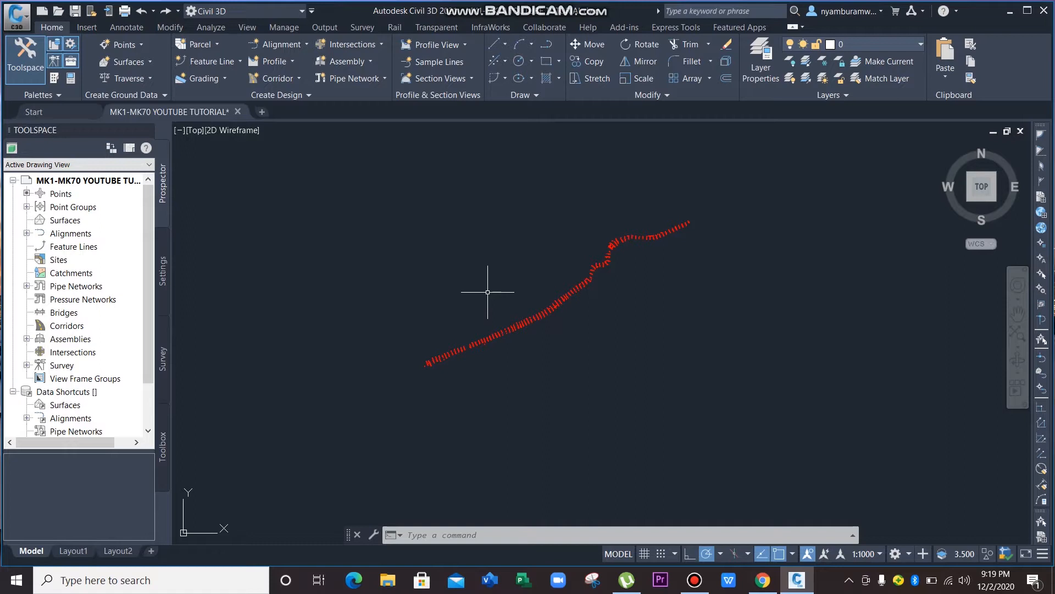
- Draw a polyline centreline through the middle of the survey points, from their southwestern end up to the first sharp bend
{"action": "left_click", "coordinate": [549, 47]}
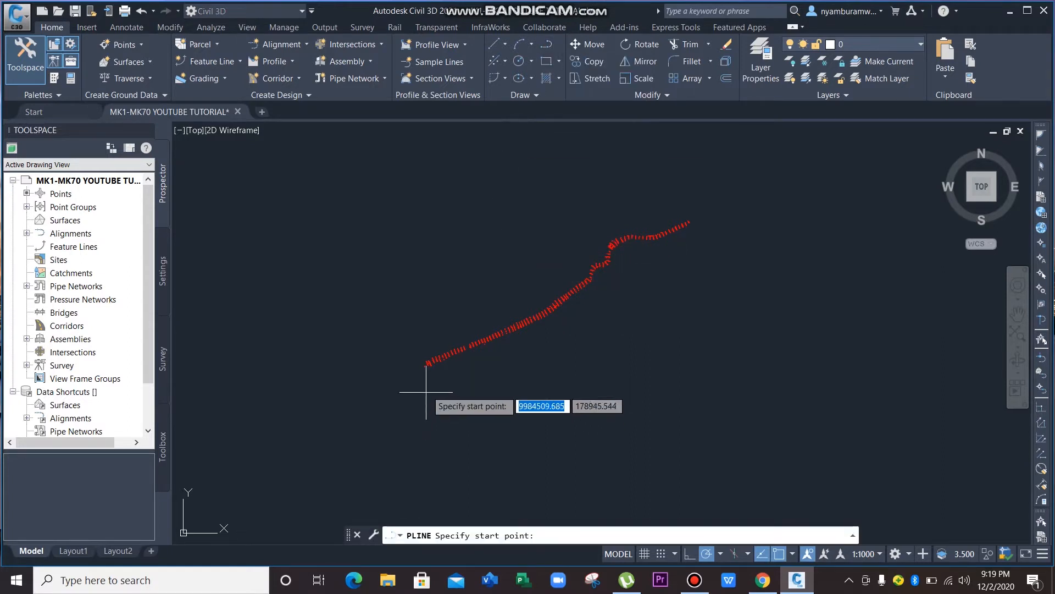
{"action": "scroll", "coordinate": [432, 371], "scroll_direction": "up", "scroll_amount": 5}
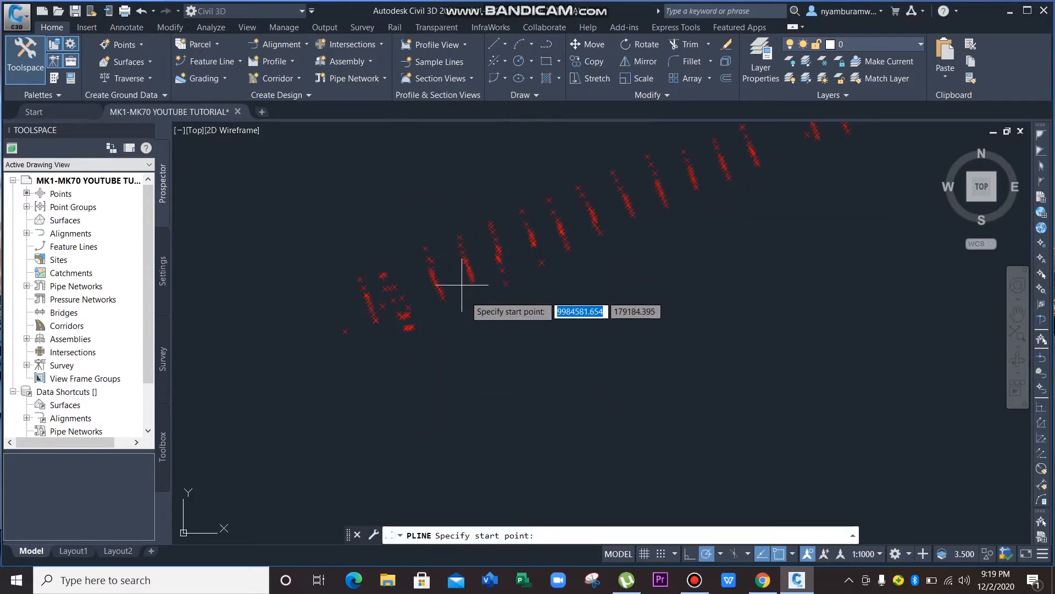
{"action": "scroll", "coordinate": [467, 300], "scroll_direction": "down", "scroll_amount": 2}
{"action": "scroll", "coordinate": [490, 330], "scroll_direction": "down", "scroll_amount": 2}
{"action": "scroll", "coordinate": [370, 412], "scroll_direction": "up", "scroll_amount": 3}
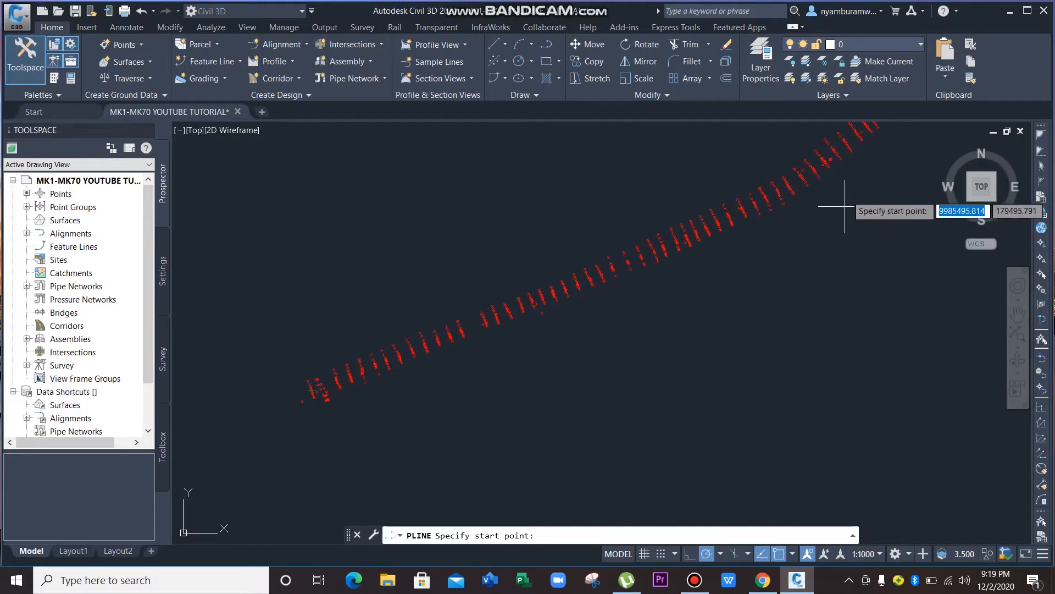
{"action": "left_click", "coordinate": [311, 389]}
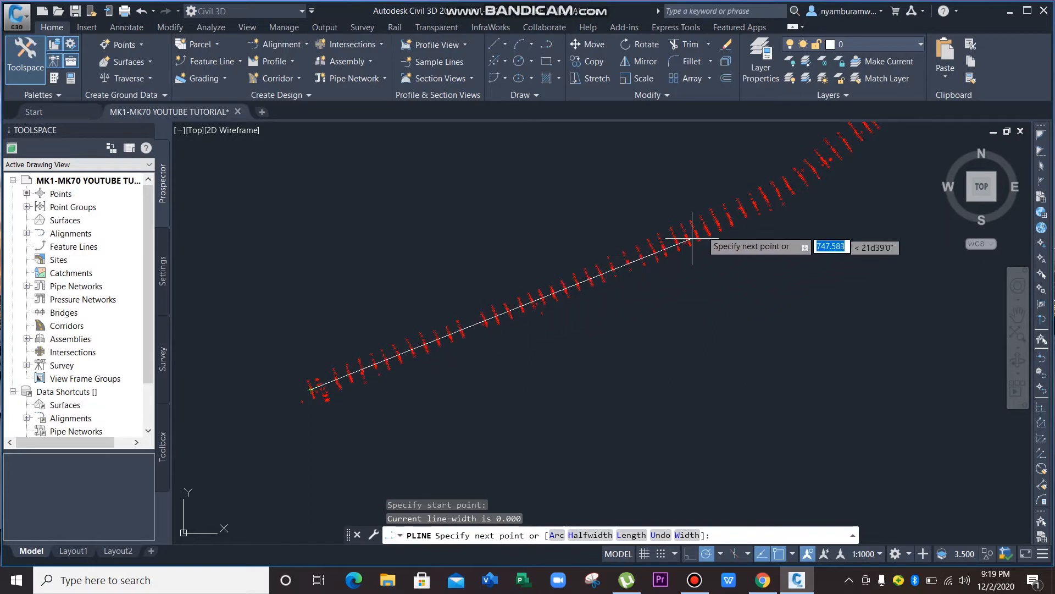
{"action": "middle_click_drag", "start_coordinate": [715, 264], "coordinate": [542, 440]}
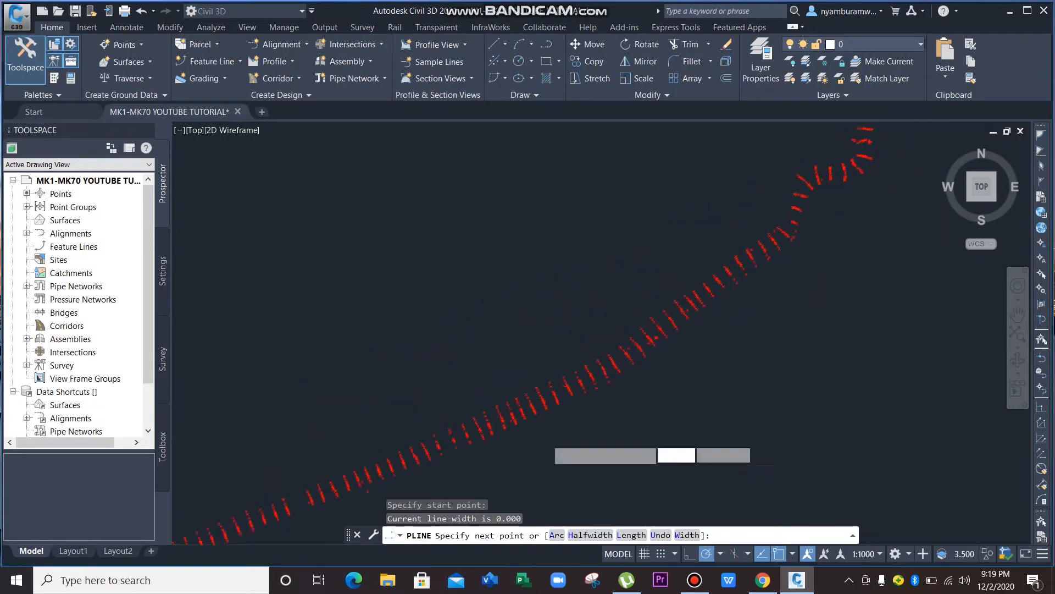
{"action": "left_click", "coordinate": [530, 406]}
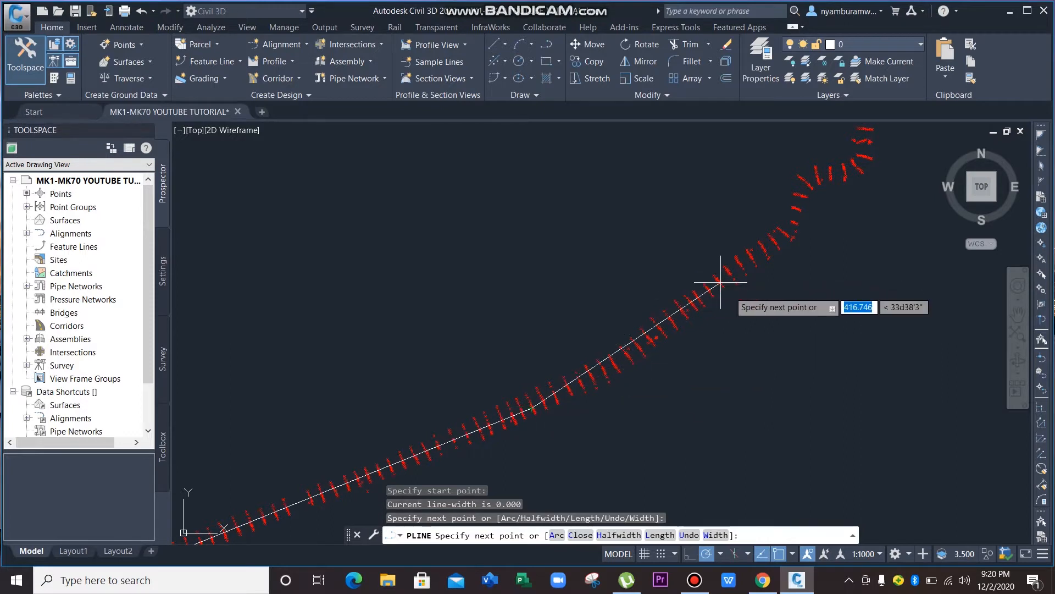
{"action": "left_click", "coordinate": [628, 357]}
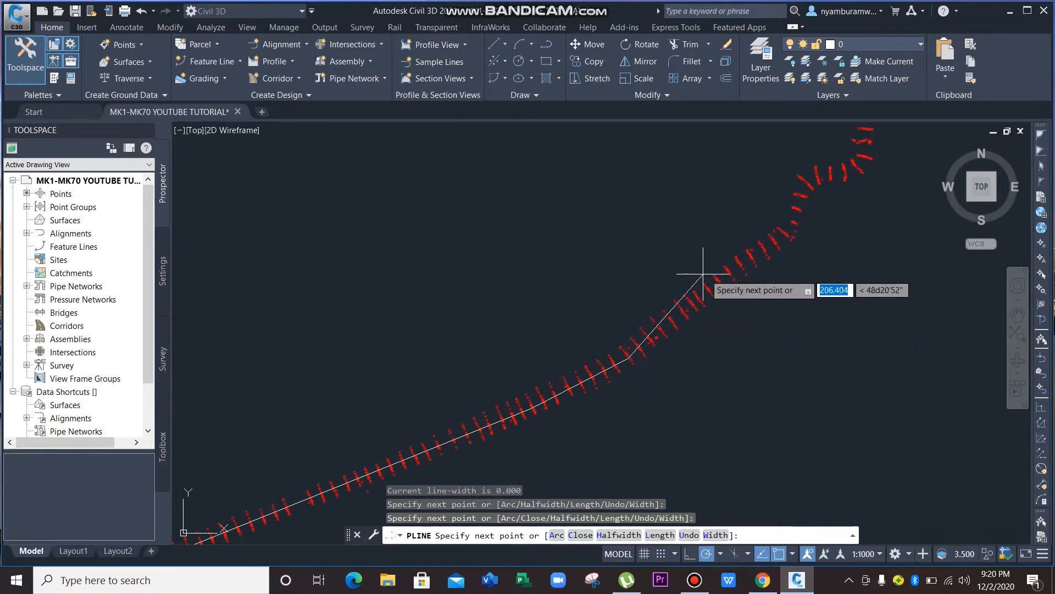
{"action": "left_click", "coordinate": [791, 233]}
- Continue the polyline through the winding section to the last survey points at the northeastern end and finish it
{"action": "middle_click_drag", "start_coordinate": [811, 290], "coordinate": [608, 396]}
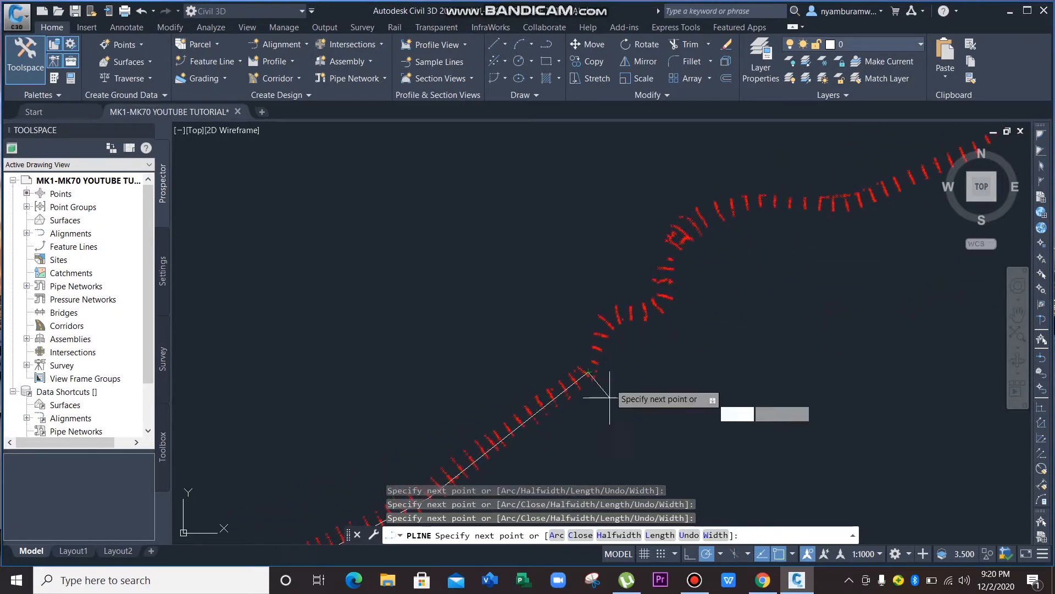
{"action": "left_click", "coordinate": [609, 321]}
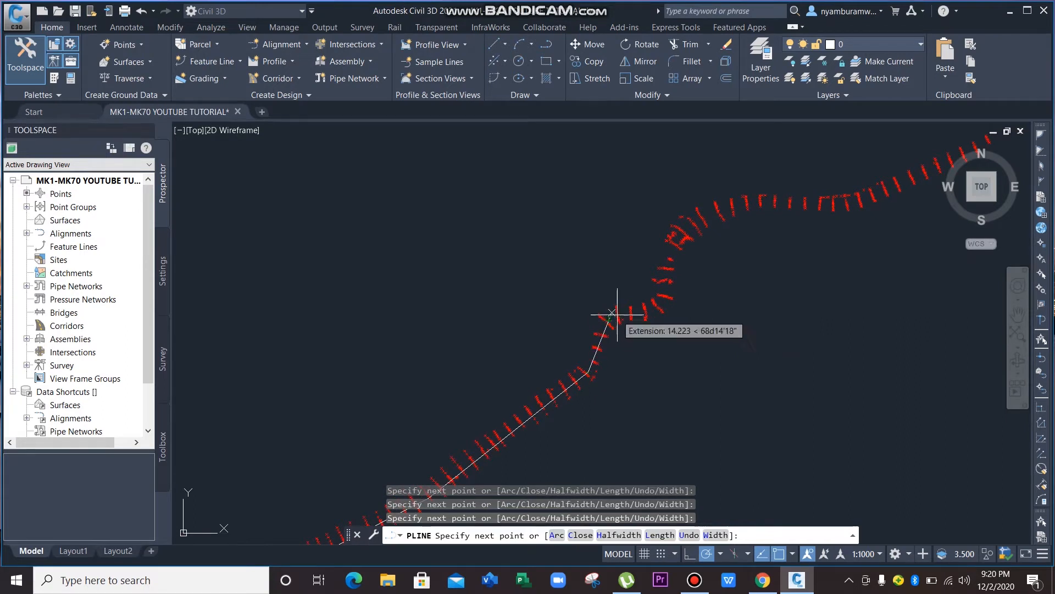
{"action": "left_click", "coordinate": [656, 304]}
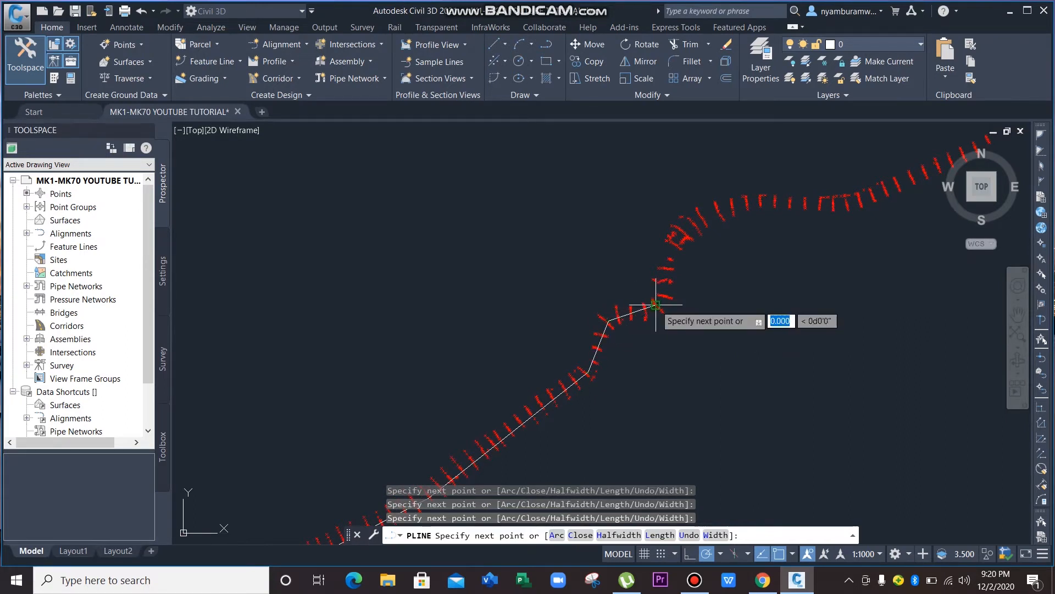
{"action": "left_click", "coordinate": [682, 224]}
{"action": "mouse_move", "coordinate": [724, 306]}
{"action": "middle_mouse_down"}
{"action": "mouse_move", "coordinate": [521, 423]}
{"action": "mouse_move", "coordinate": [501, 456]}
{"action": "middle_mouse_up"}
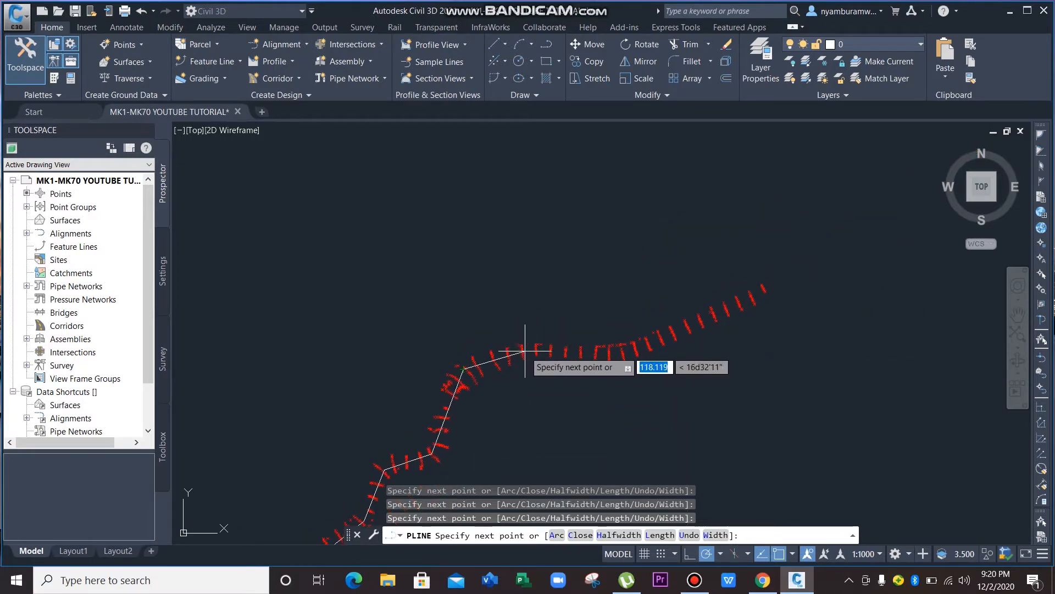
{"action": "left_click", "coordinate": [523, 350]}
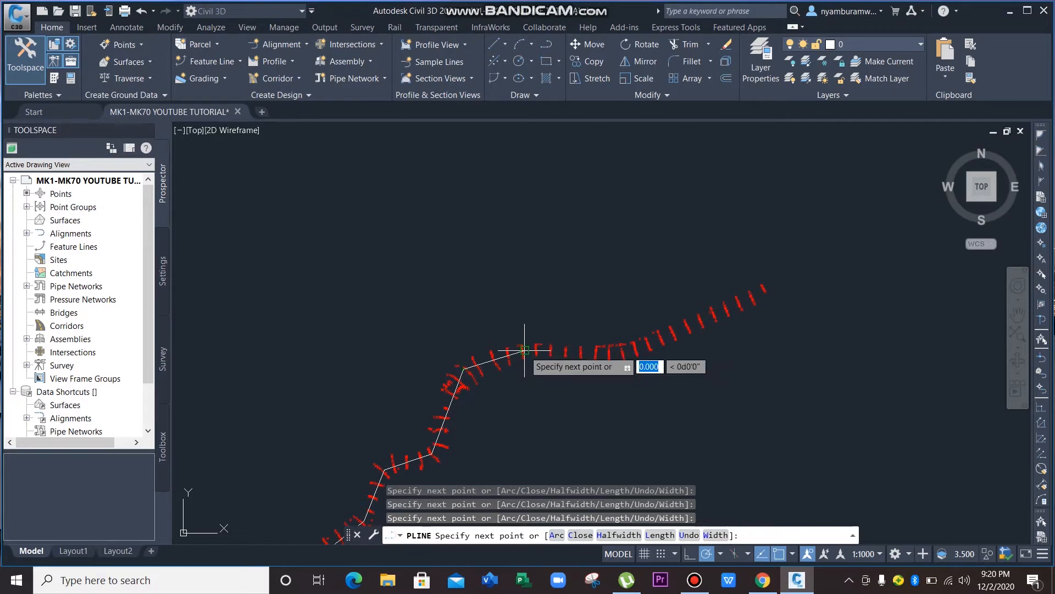
{"action": "left_click", "coordinate": [622, 350]}
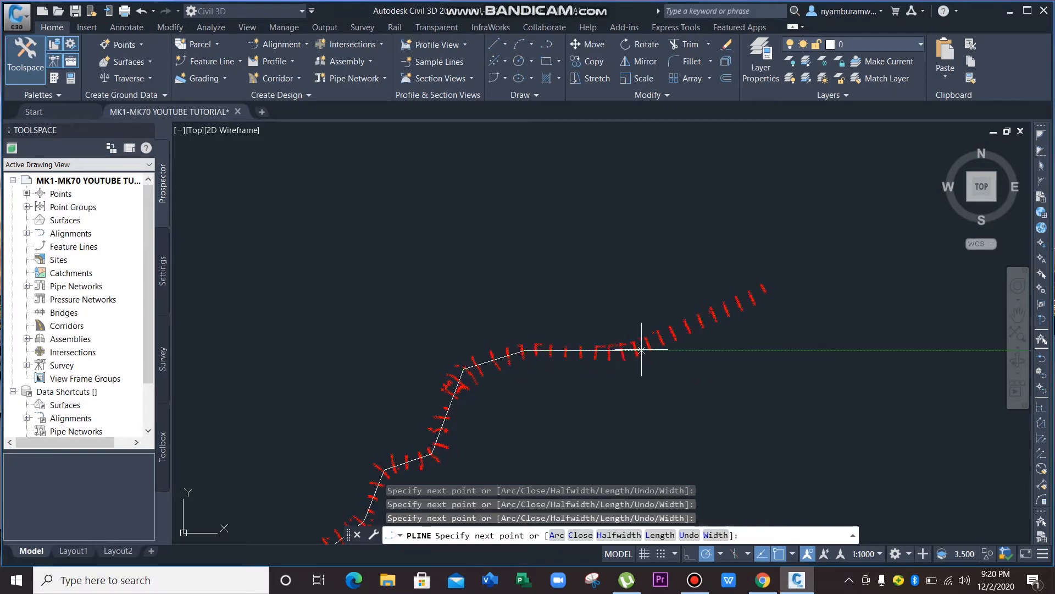
{"action": "left_click", "coordinate": [764, 288]}
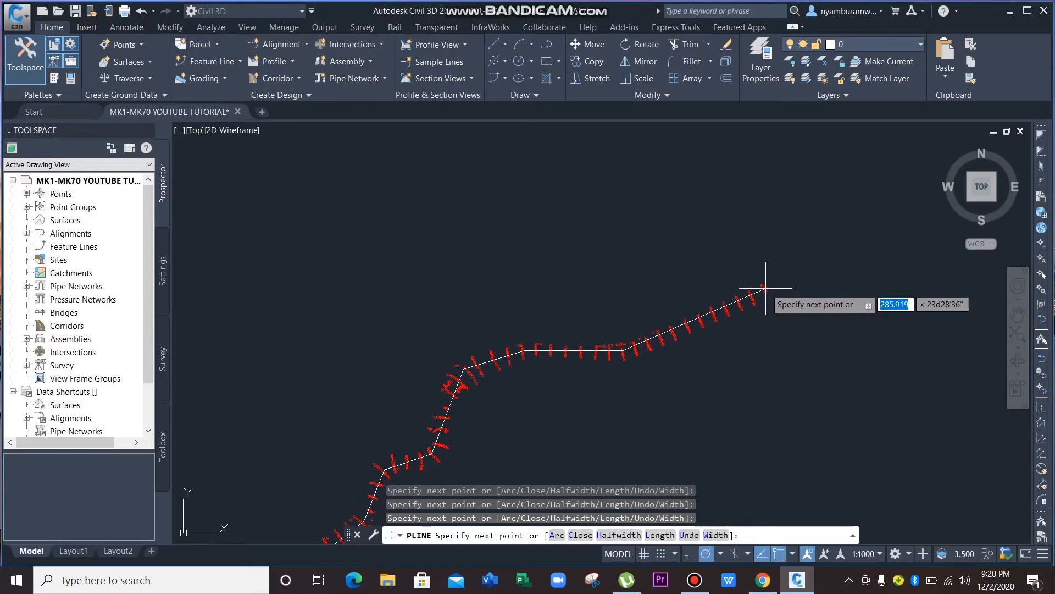
{"action": "key", "text": "Return"}
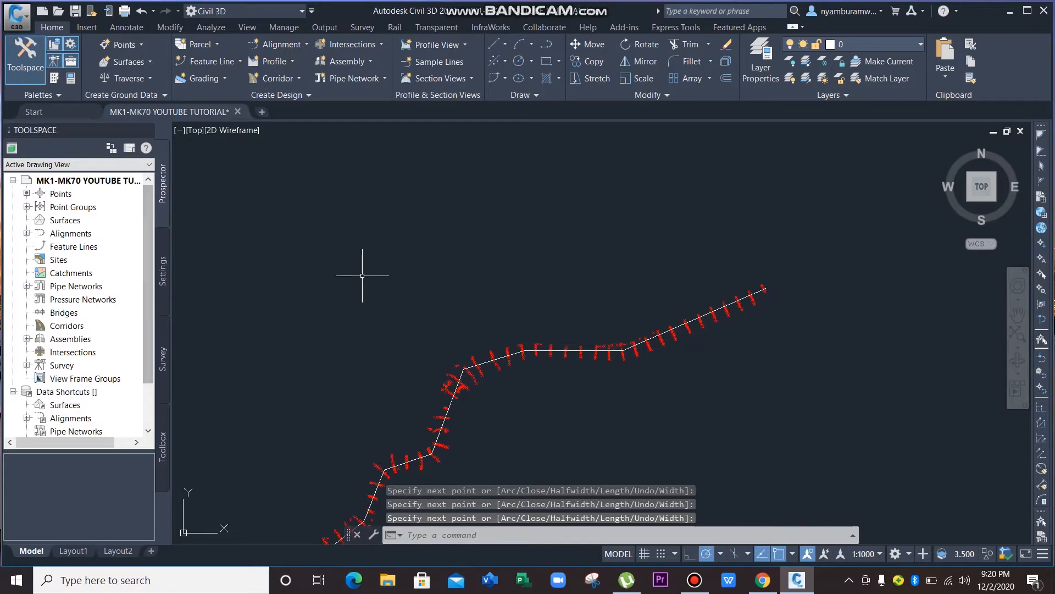
- Begin an alignment from objects using the drawn polyline, accepting its existing direction
{"action": "scroll", "coordinate": [518, 287], "scroll_direction": "down", "scroll_amount": 4}
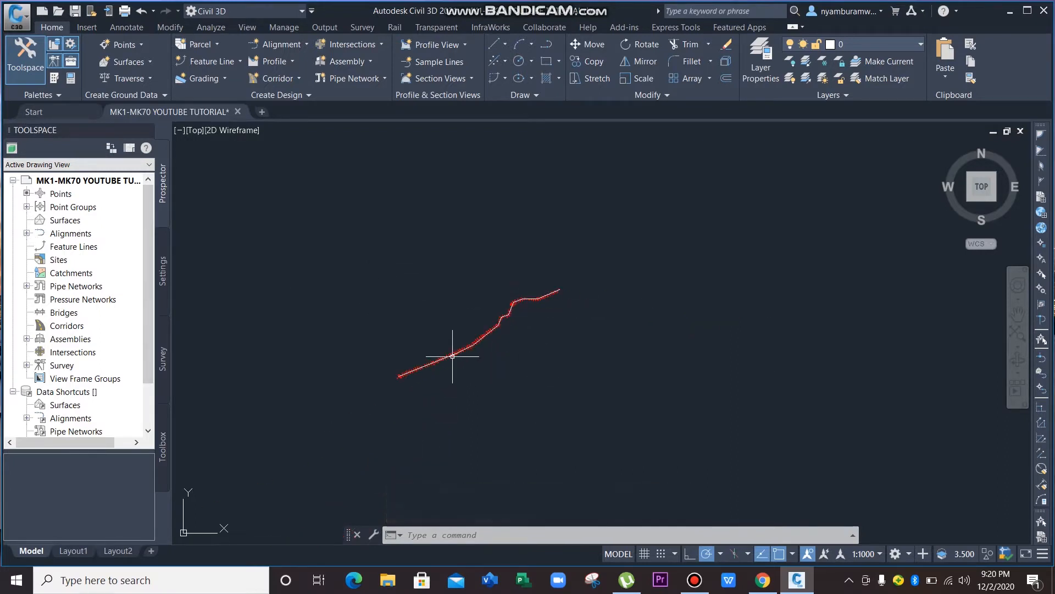
{"action": "scroll", "coordinate": [452, 356], "scroll_direction": "up", "scroll_amount": 5}
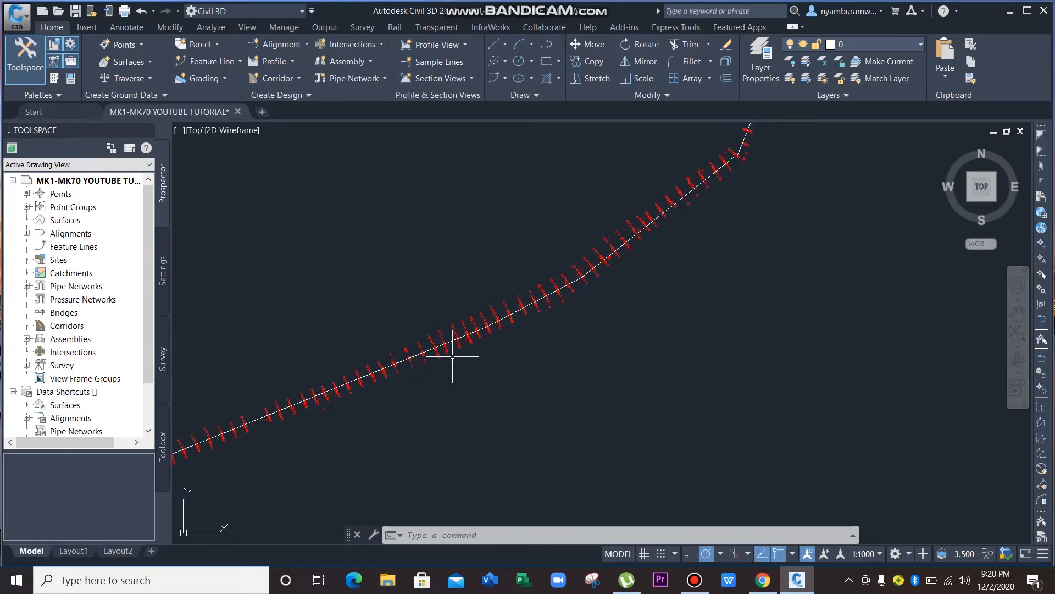
{"action": "scroll", "coordinate": [461, 380], "scroll_direction": "down", "scroll_amount": 2}
{"action": "mouse_move", "coordinate": [497, 400]}
{"action": "middle_mouse_down"}
{"action": "mouse_move", "coordinate": [522, 447]}
{"action": "mouse_move", "coordinate": [655, 473]}
{"action": "mouse_move", "coordinate": [669, 460]}
{"action": "mouse_move", "coordinate": [643, 438]}
{"action": "middle_mouse_up"}
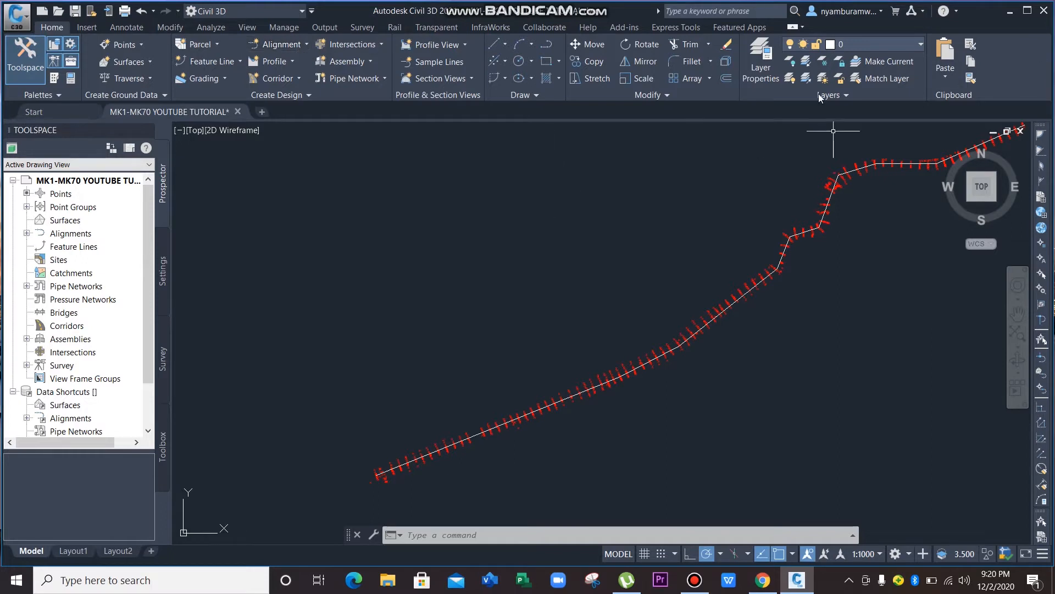
{"action": "left_click", "coordinate": [308, 45]}
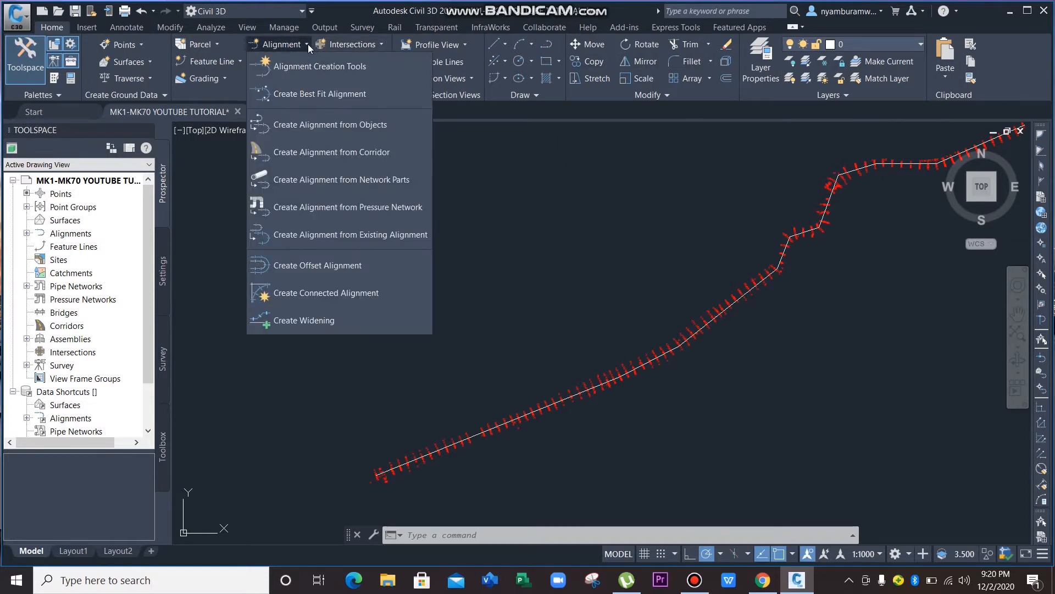
{"action": "left_click", "coordinate": [323, 125]}
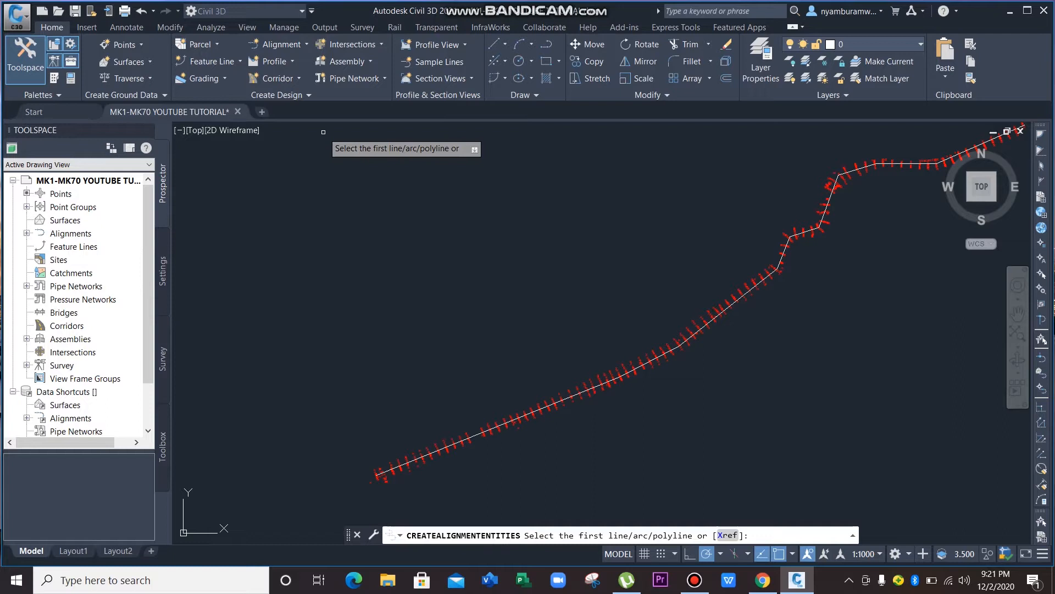
{"action": "left_click", "coordinate": [568, 397]}
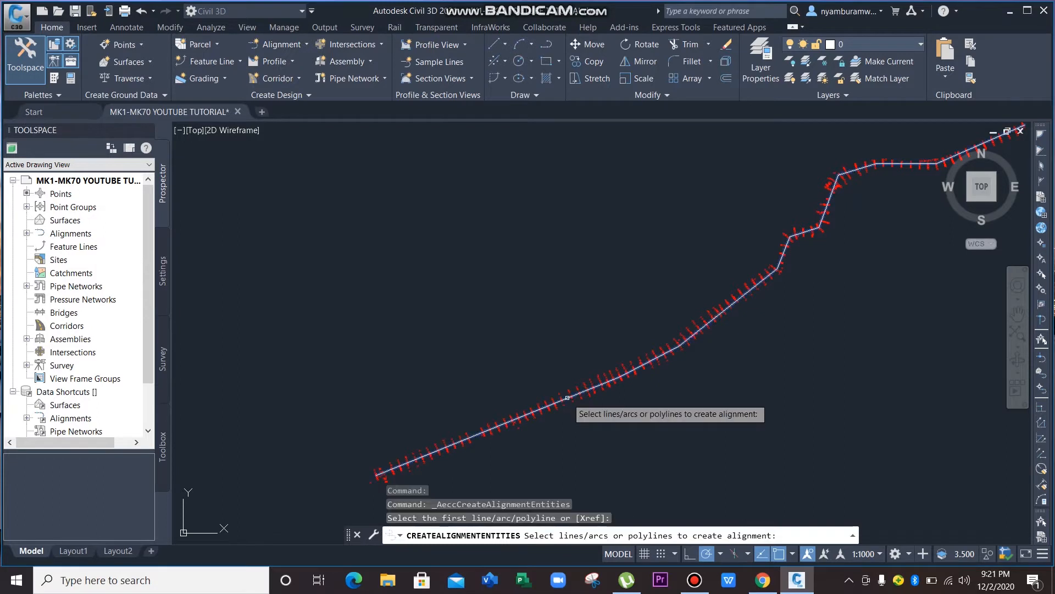
{"action": "key", "text": "Return"}
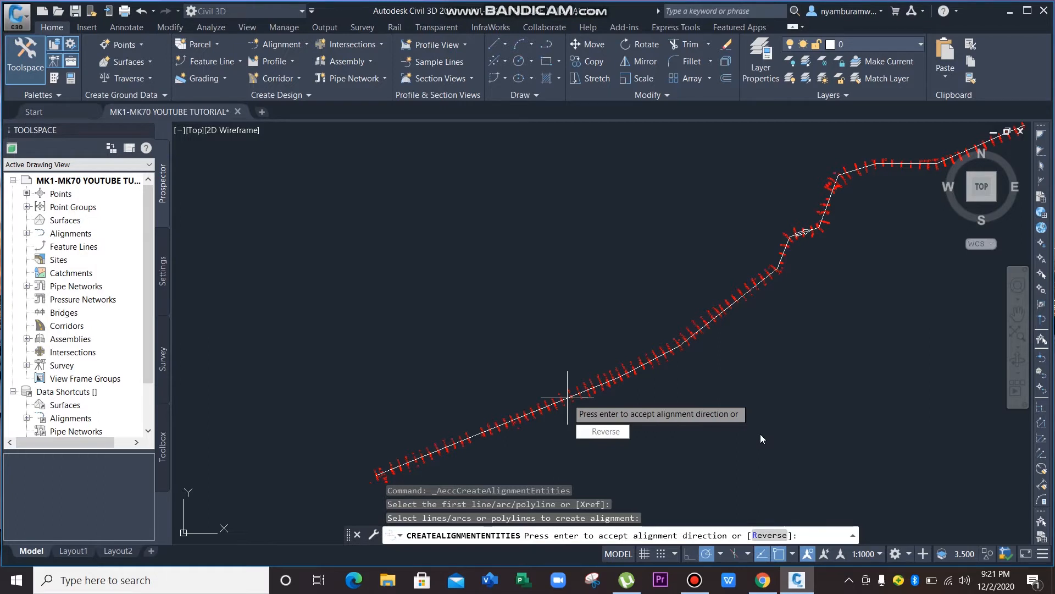
{"action": "key", "text": "Return"}
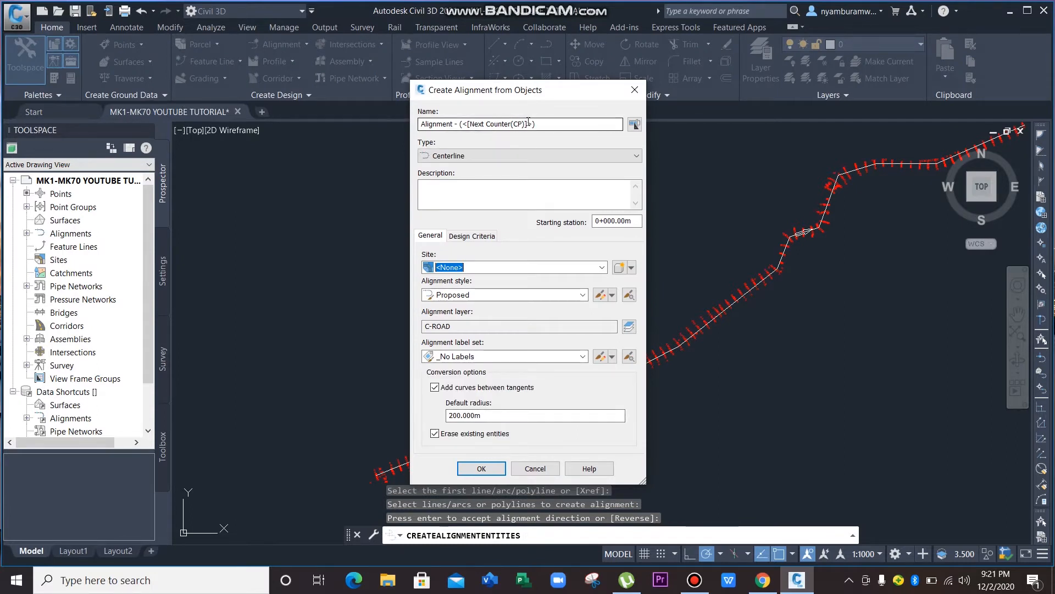
- Name the alignment MK1-MK70ALIGNMENT, set its starting design speed to 80 km/h and create it
{"action": "left_click_drag", "start_coordinate": [542, 124], "coordinate": [419, 125]}
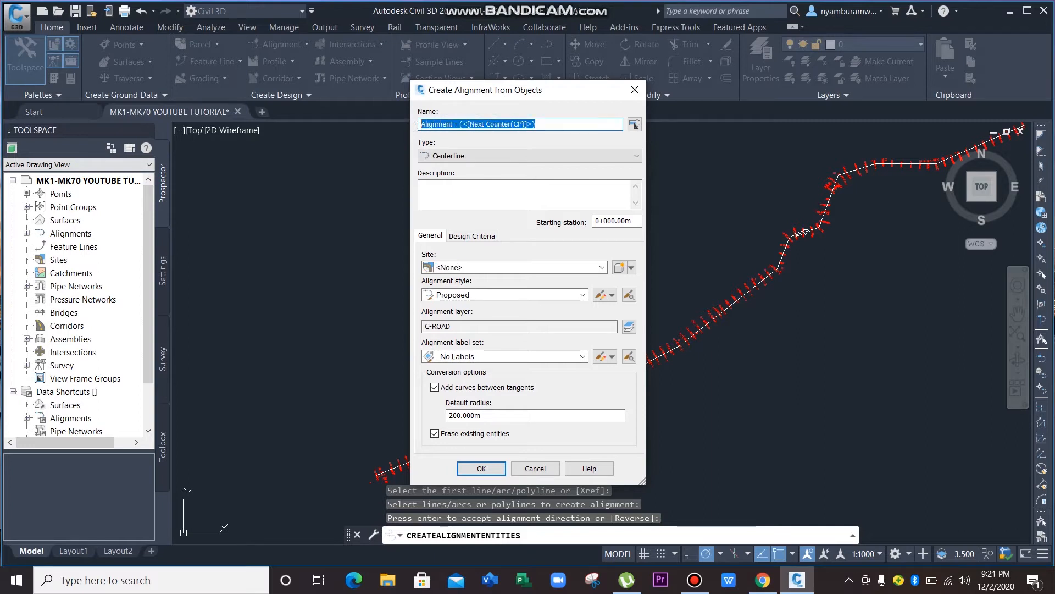
{"action": "type", "text": "MK1-MK70ALIGNMENT"}
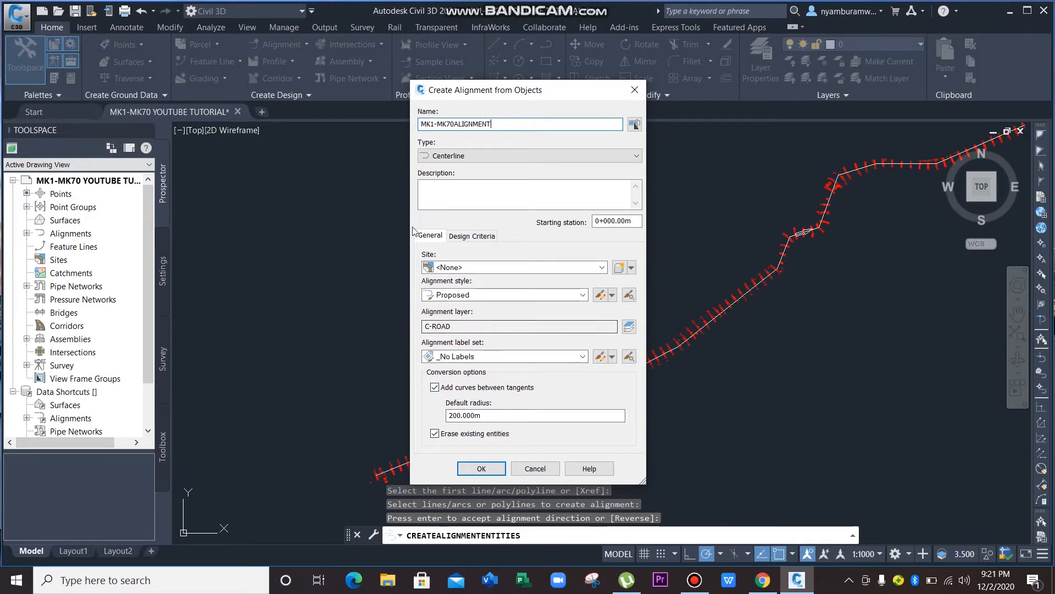
{"action": "left_click", "coordinate": [472, 237]}
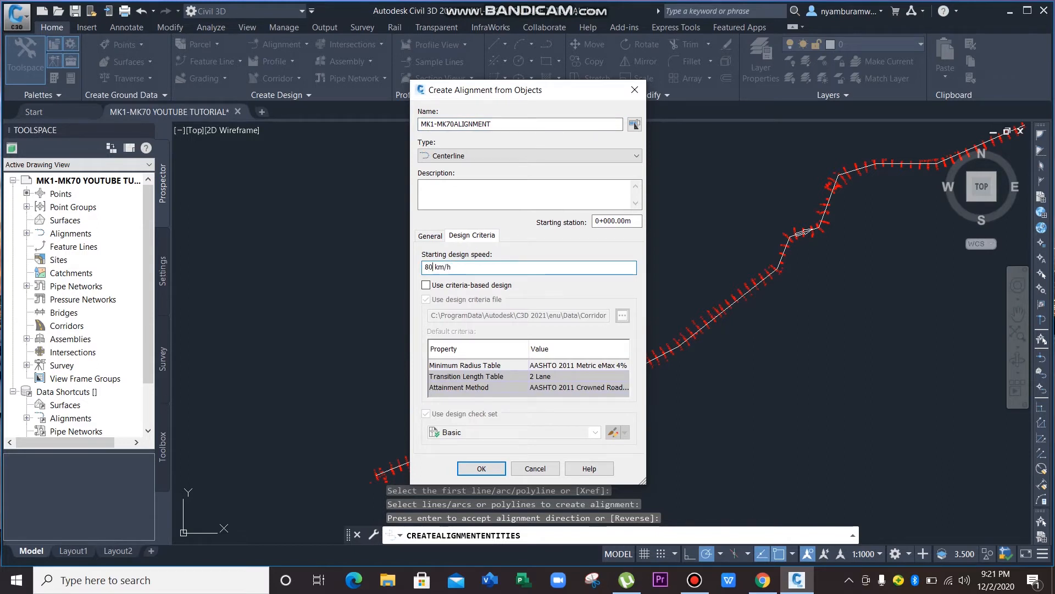
{"action": "left_click", "coordinate": [480, 469]}
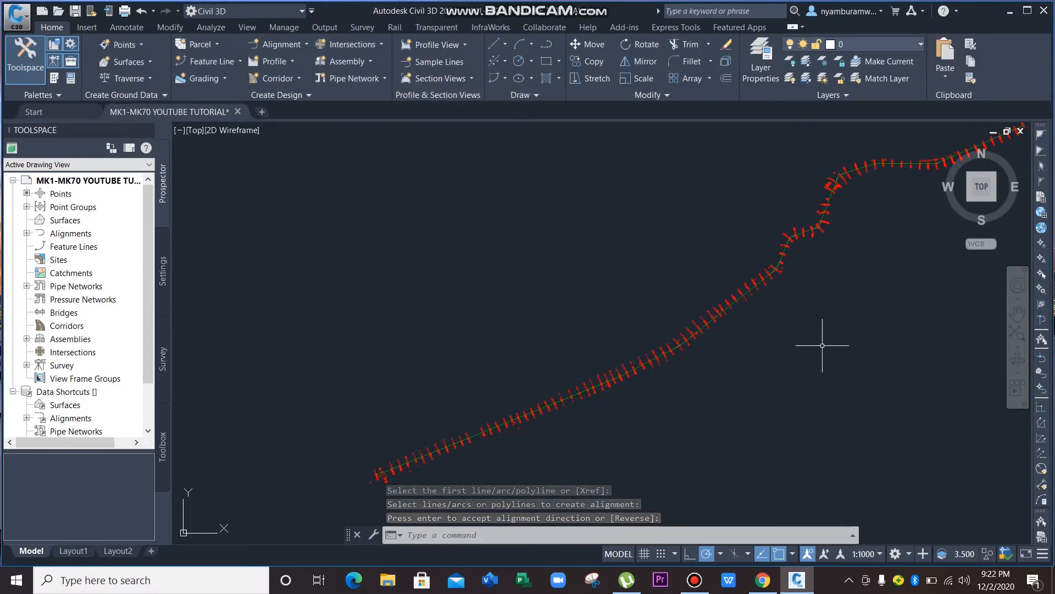
- Examine the new alignment's curves, grips and start point in relation to the survey points, with the alignment selected
{"action": "middle_click_drag", "start_coordinate": [822, 346], "coordinate": [553, 418]}
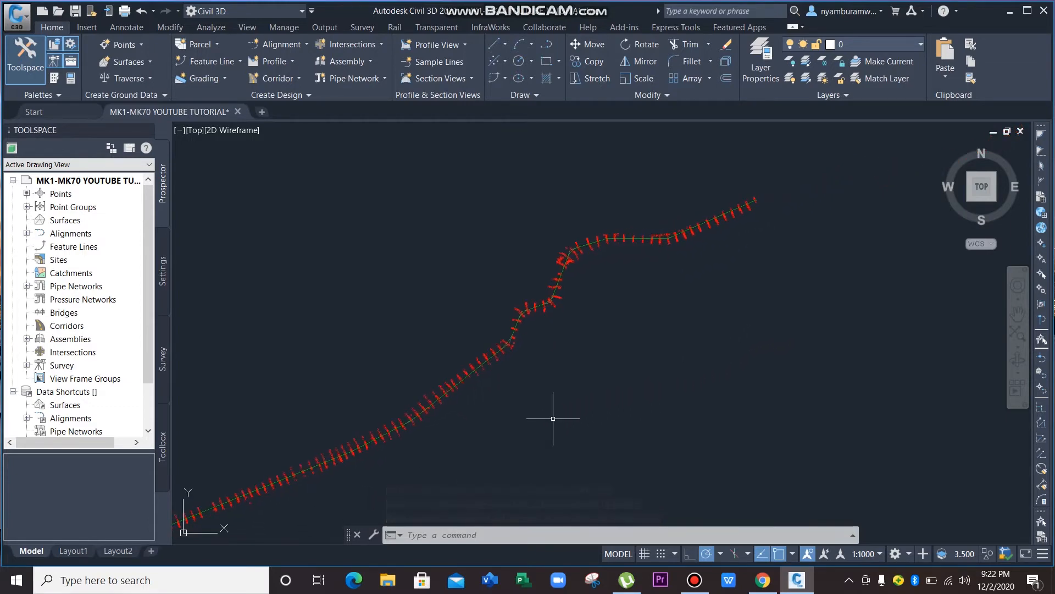
{"action": "scroll", "coordinate": [522, 309], "scroll_direction": "up", "scroll_amount": 5}
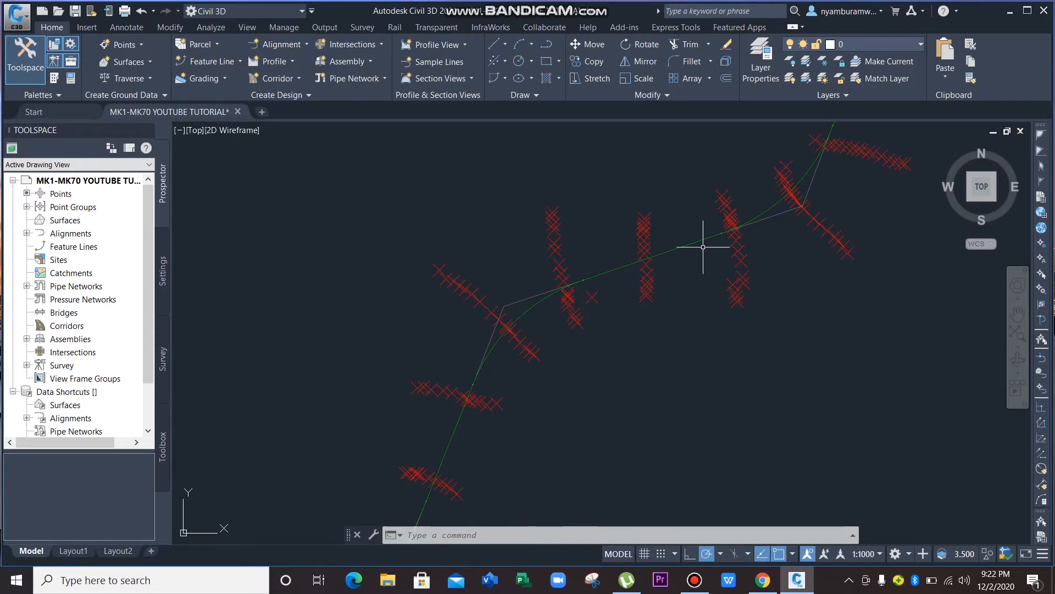
{"action": "scroll", "coordinate": [813, 242], "scroll_direction": "down", "scroll_amount": 6}
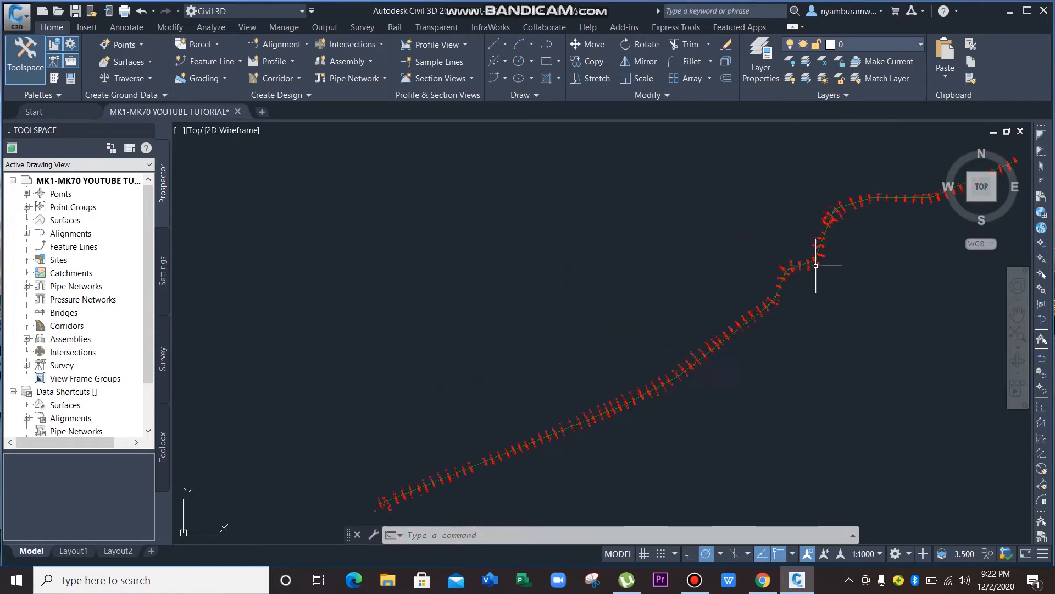
{"action": "middle_click_drag", "start_coordinate": [831, 314], "coordinate": [643, 325]}
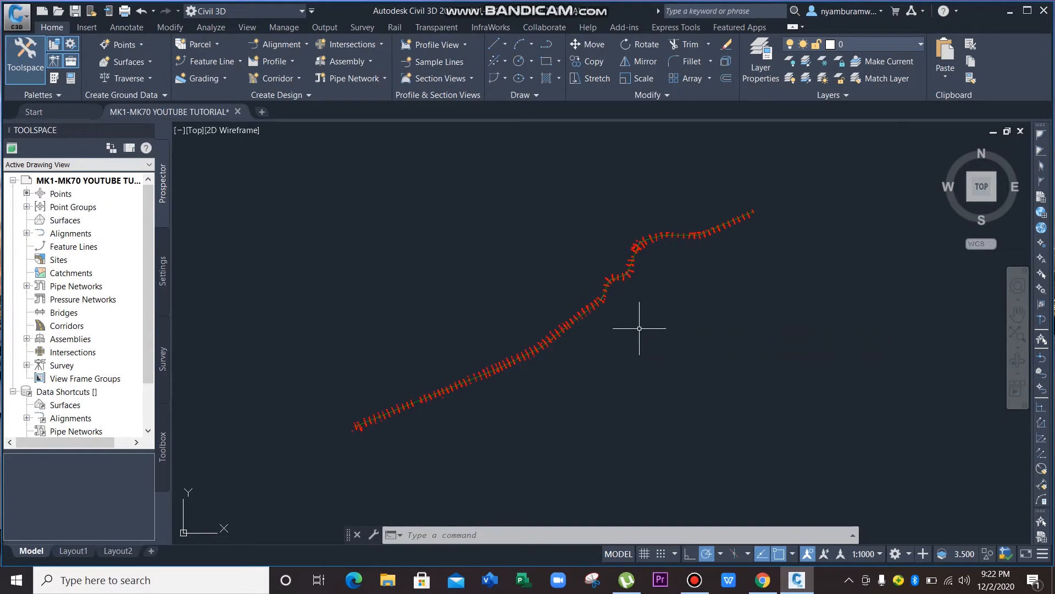
{"action": "scroll", "coordinate": [424, 398], "scroll_direction": "up", "scroll_amount": 5}
{"action": "left_click", "coordinate": [424, 398]}
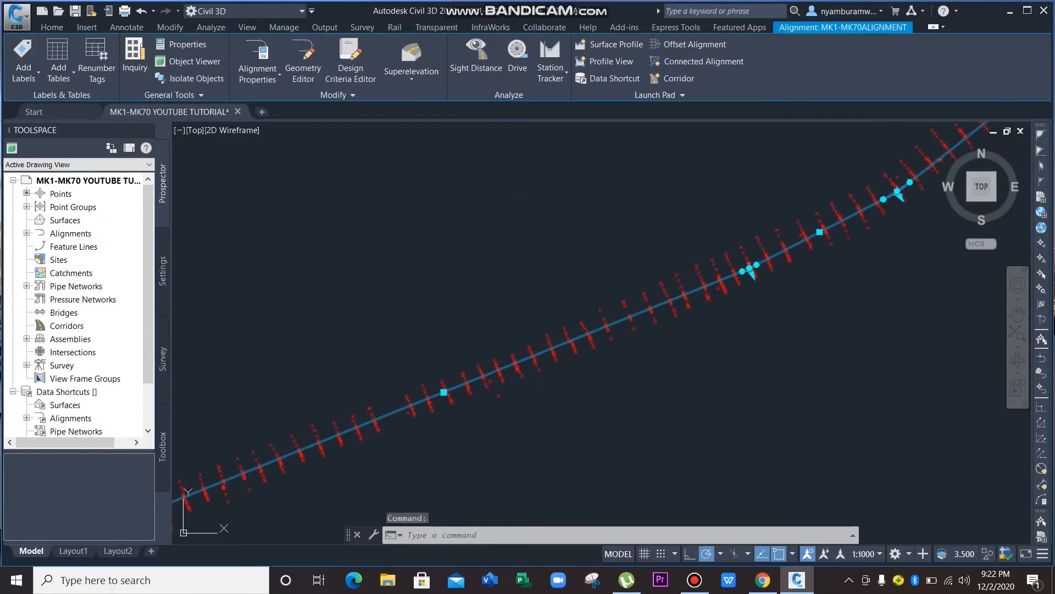
{"action": "scroll", "coordinate": [445, 374], "scroll_direction": "down", "scroll_amount": 5}
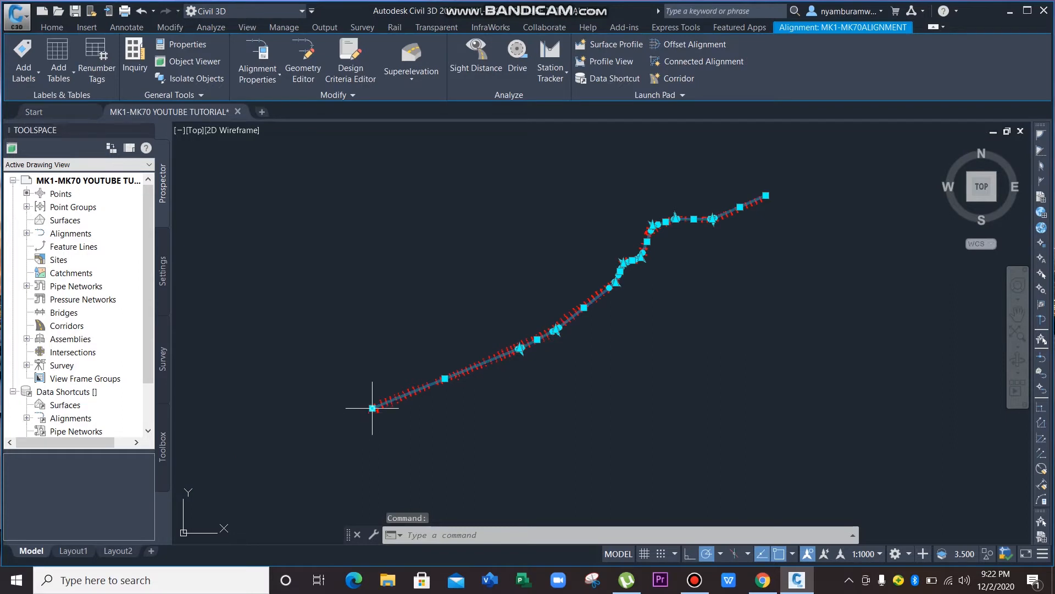
{"action": "scroll", "coordinate": [372, 408], "scroll_direction": "up", "scroll_amount": 5}
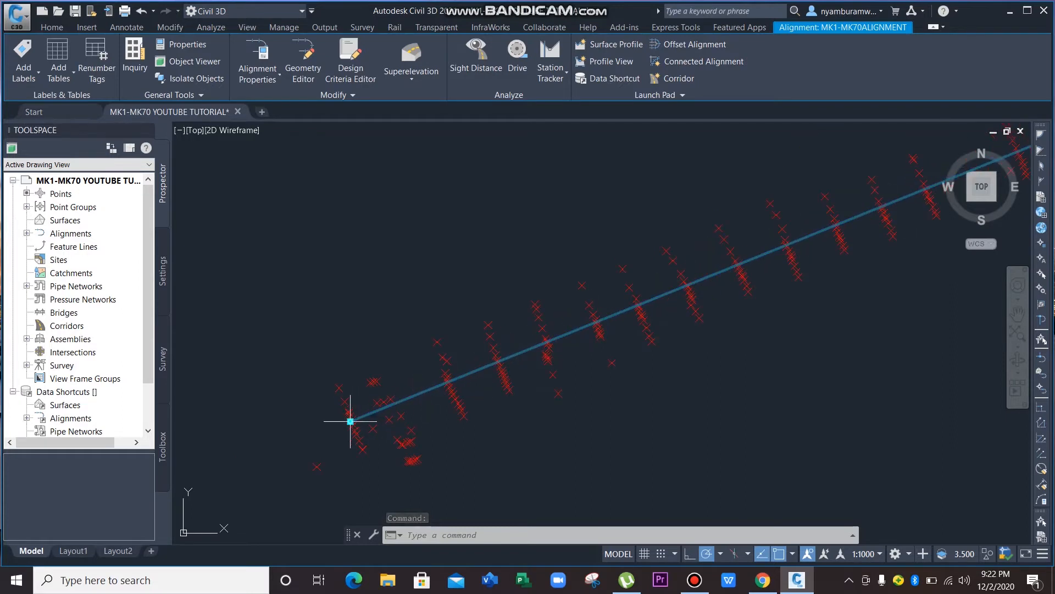
{"action": "scroll", "coordinate": [742, 299], "scroll_direction": "down", "scroll_amount": 3}
{"action": "middle_click_drag", "start_coordinate": [773, 353], "coordinate": [306, 412]}
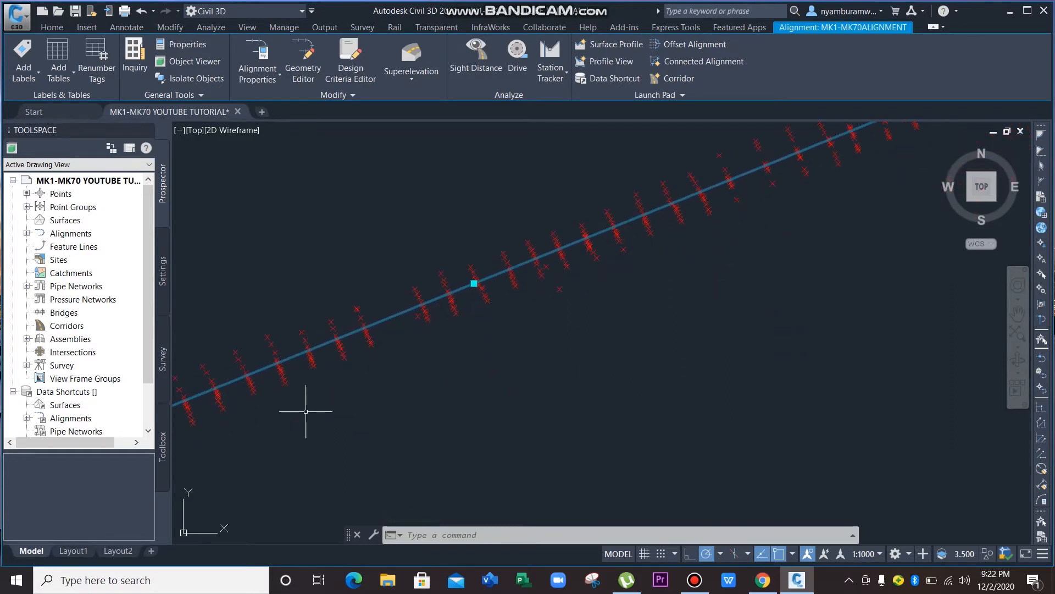
- Examine how the selected alignment follows the survey points from its southwestern start to its northeastern end
{"action": "scroll", "coordinate": [605, 318], "scroll_direction": "down", "scroll_amount": 5}
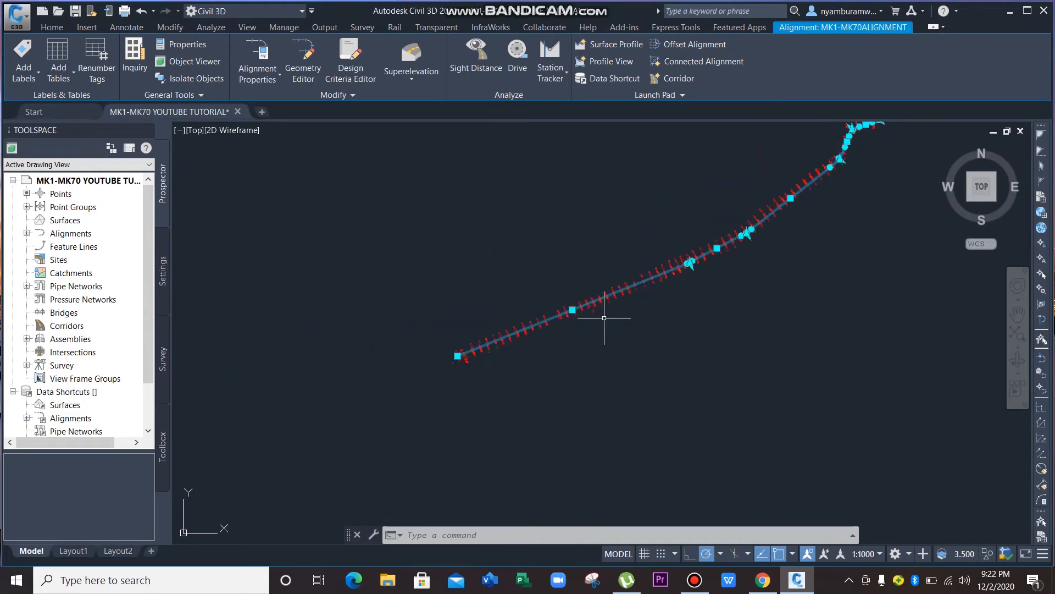
{"action": "middle_click_drag", "start_coordinate": [655, 334], "coordinate": [620, 370]}
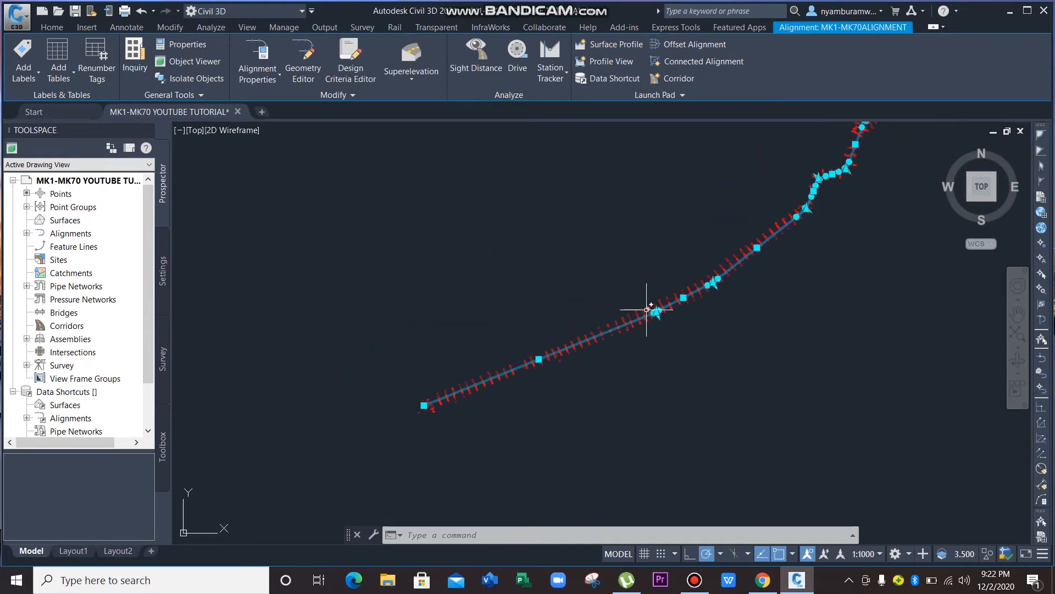
{"action": "scroll", "coordinate": [649, 307], "scroll_direction": "up", "scroll_amount": 4}
{"action": "scroll", "coordinate": [647, 309], "scroll_direction": "down", "scroll_amount": 5}
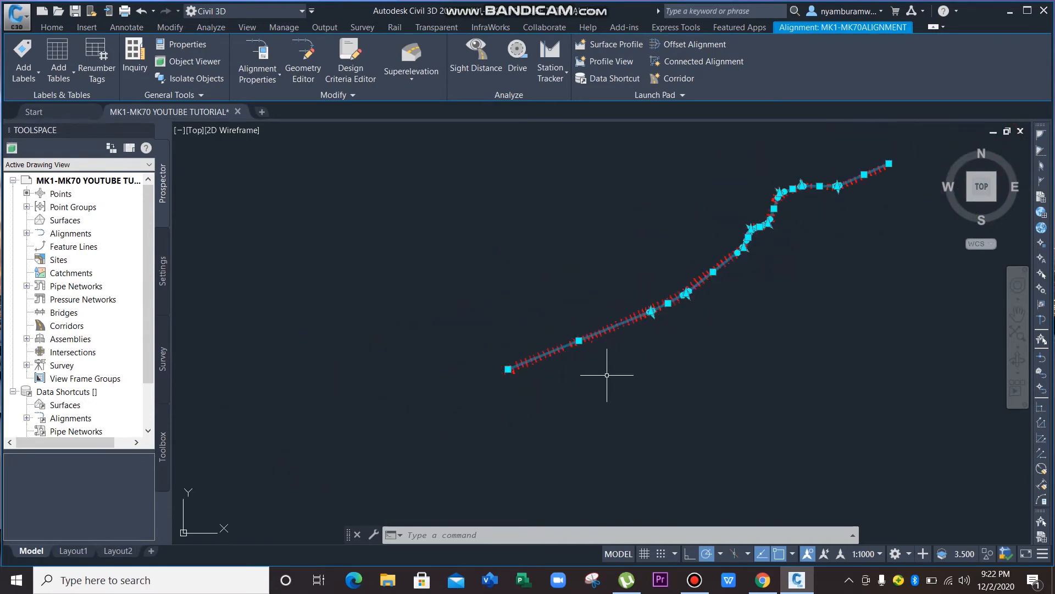
{"action": "scroll", "coordinate": [563, 343], "scroll_direction": "up", "scroll_amount": 3}
{"action": "scroll", "coordinate": [563, 343], "scroll_direction": "down", "scroll_amount": 2}
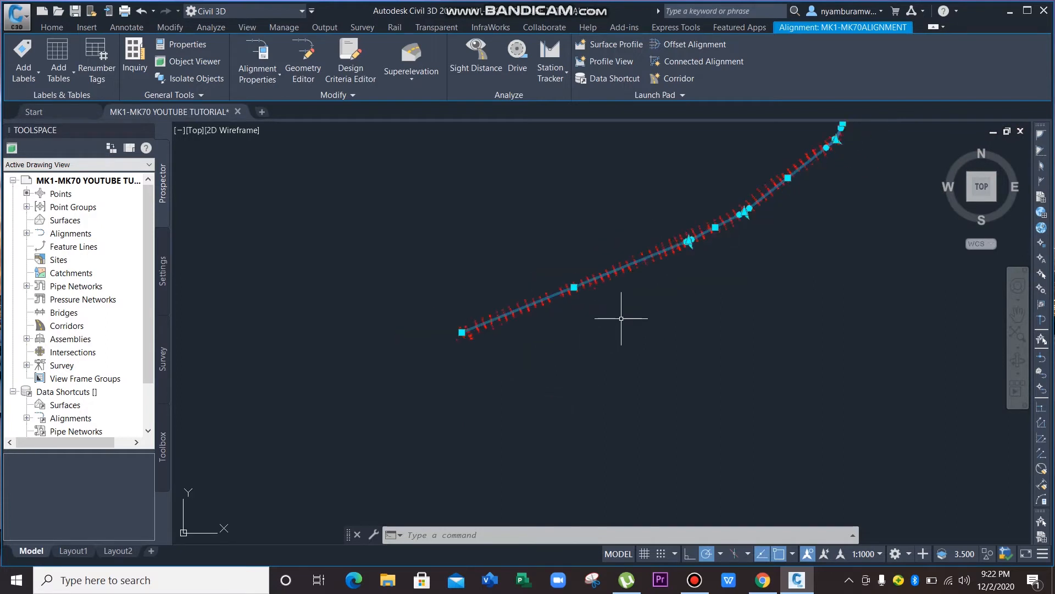
{"action": "middle_click_drag", "start_coordinate": [618, 313], "coordinate": [578, 422]}
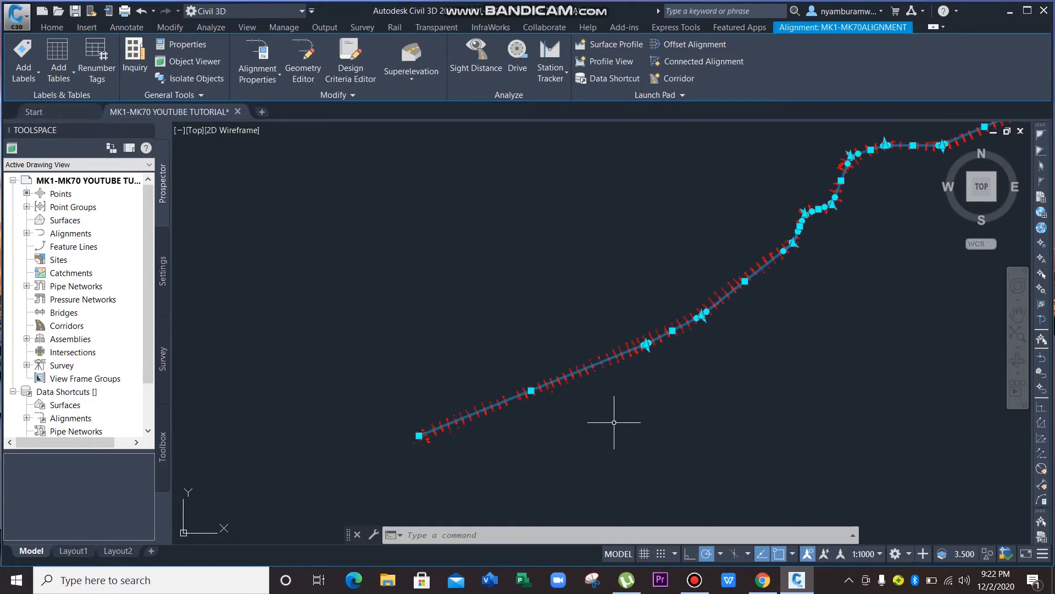
{"action": "scroll", "coordinate": [614, 422], "scroll_direction": "down", "scroll_amount": 3}
{"action": "scroll", "coordinate": [708, 345], "scroll_direction": "up", "scroll_amount": 5}
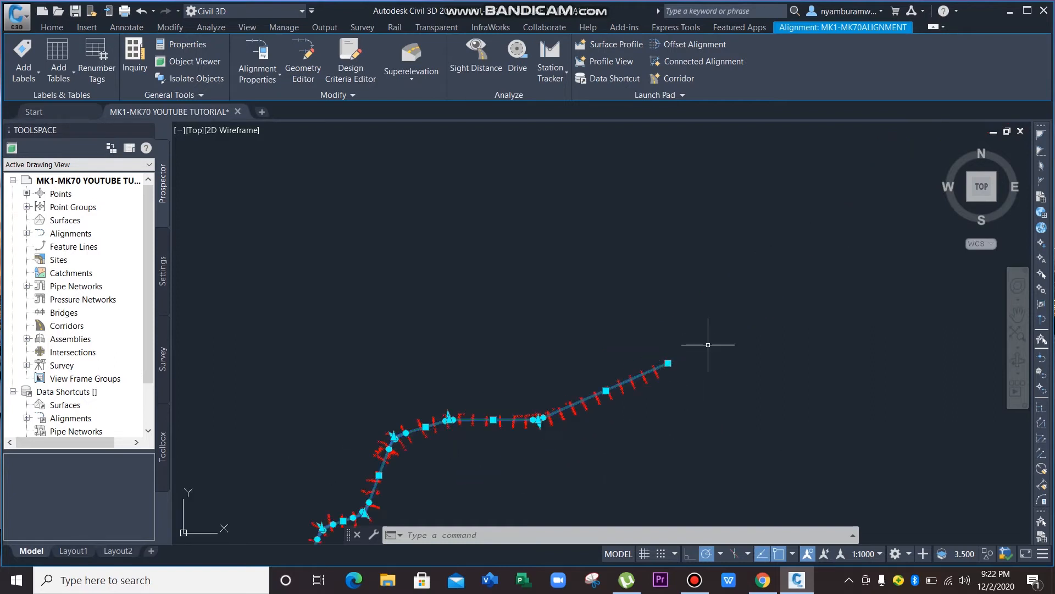
{"action": "scroll", "coordinate": [708, 344], "scroll_direction": "down", "scroll_amount": 3}
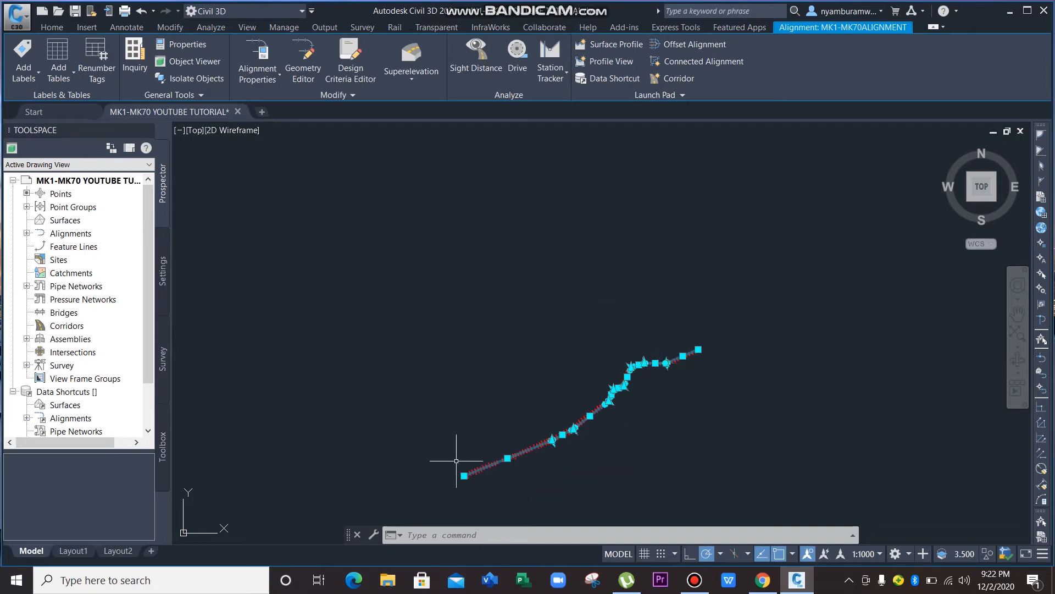
- Stretch the alignment's start point about 9 m south and return it to the centre of the first survey cross-section
{"action": "scroll", "coordinate": [467, 487], "scroll_direction": "up", "scroll_amount": 10}
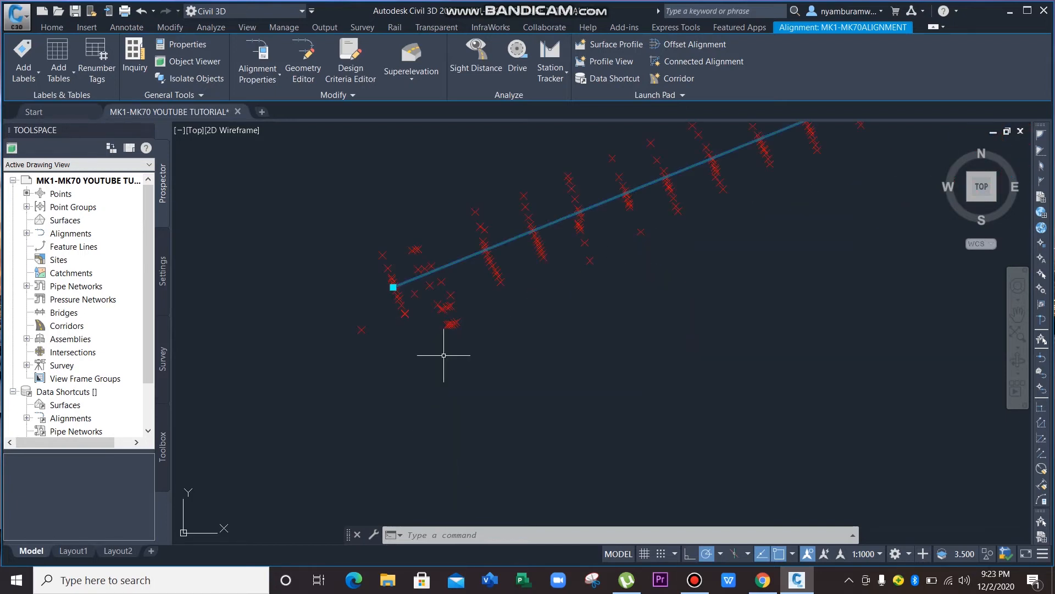
{"action": "scroll", "coordinate": [443, 355], "scroll_direction": "down", "scroll_amount": 2}
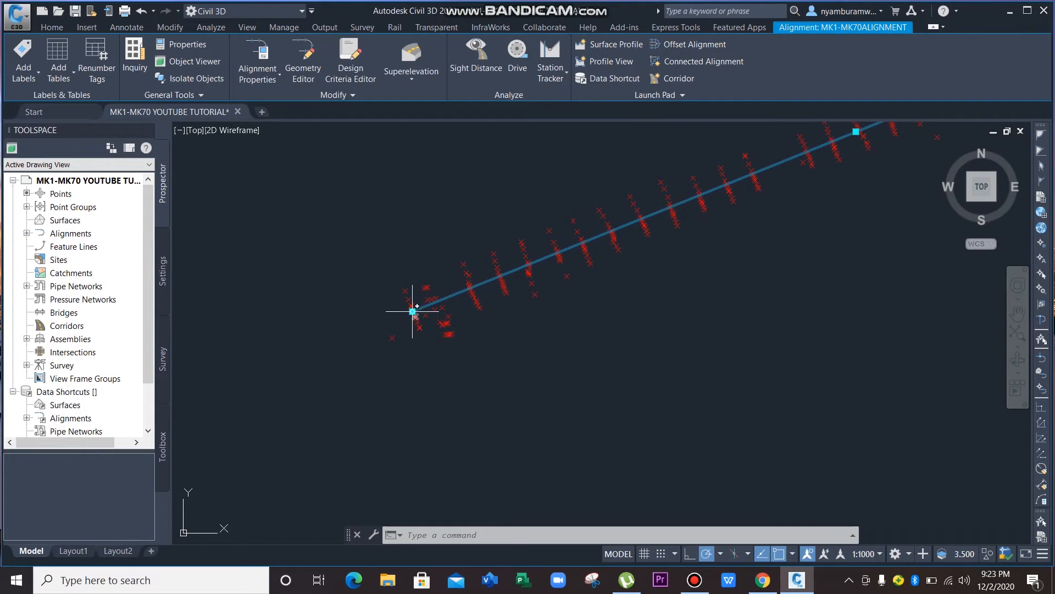
{"action": "left_click", "coordinate": [412, 312]}
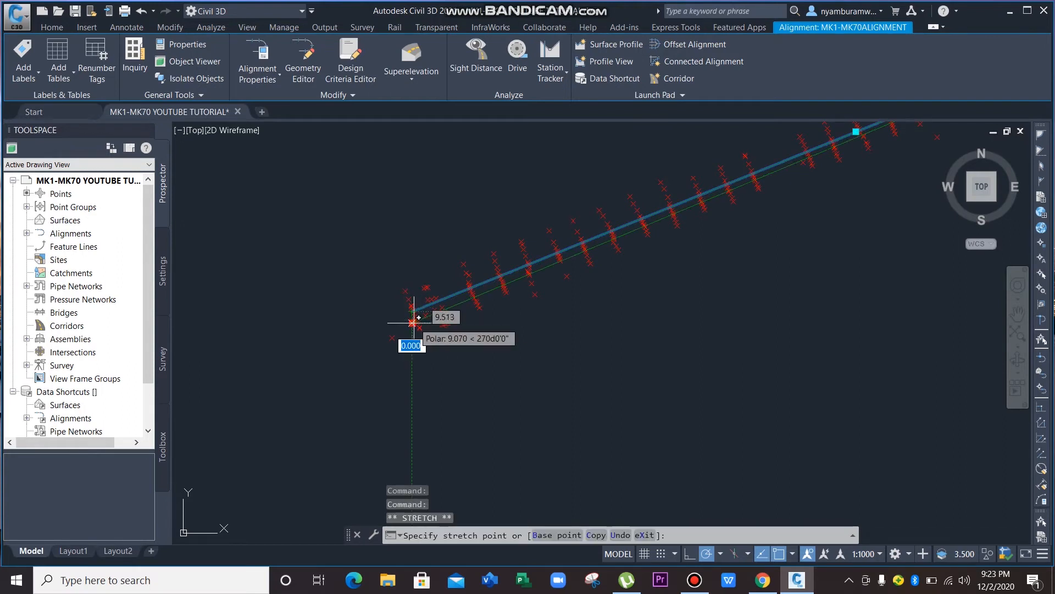
{"action": "left_click", "coordinate": [412, 322]}
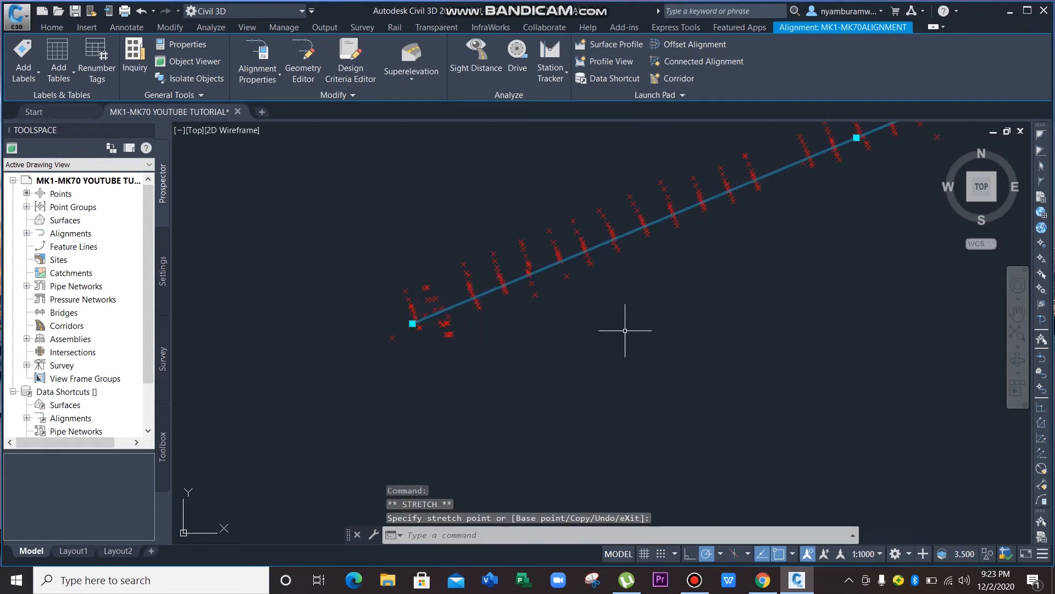
{"action": "left_click", "coordinate": [412, 323]}
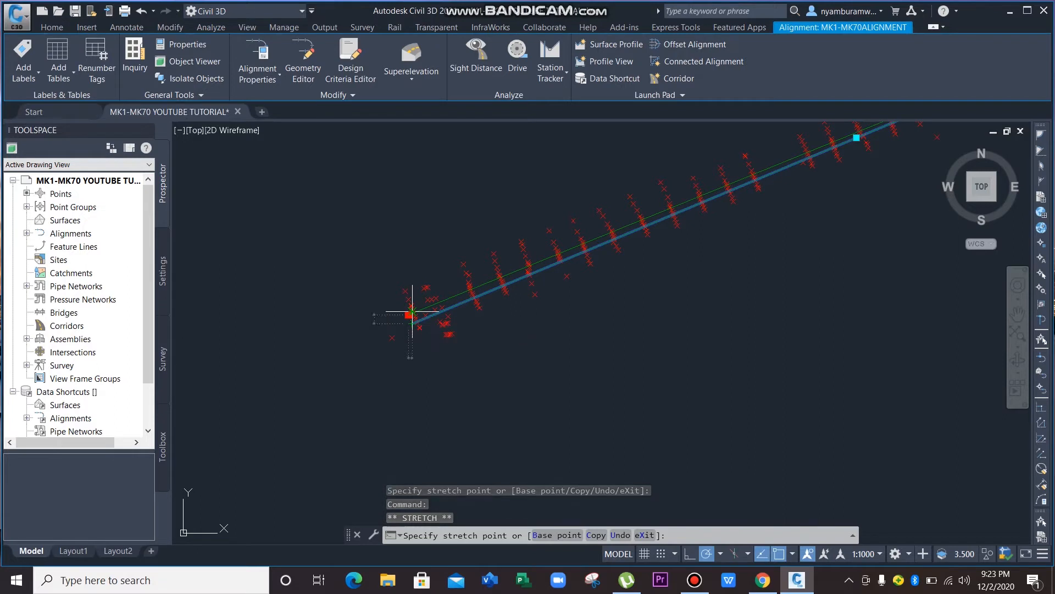
{"action": "left_click", "coordinate": [412, 313]}
- Try to shift the alignment's first straight section sideways using the grip at its midpoint, and cancel the stretch
{"action": "scroll", "coordinate": [803, 325], "scroll_direction": "down", "scroll_amount": 4}
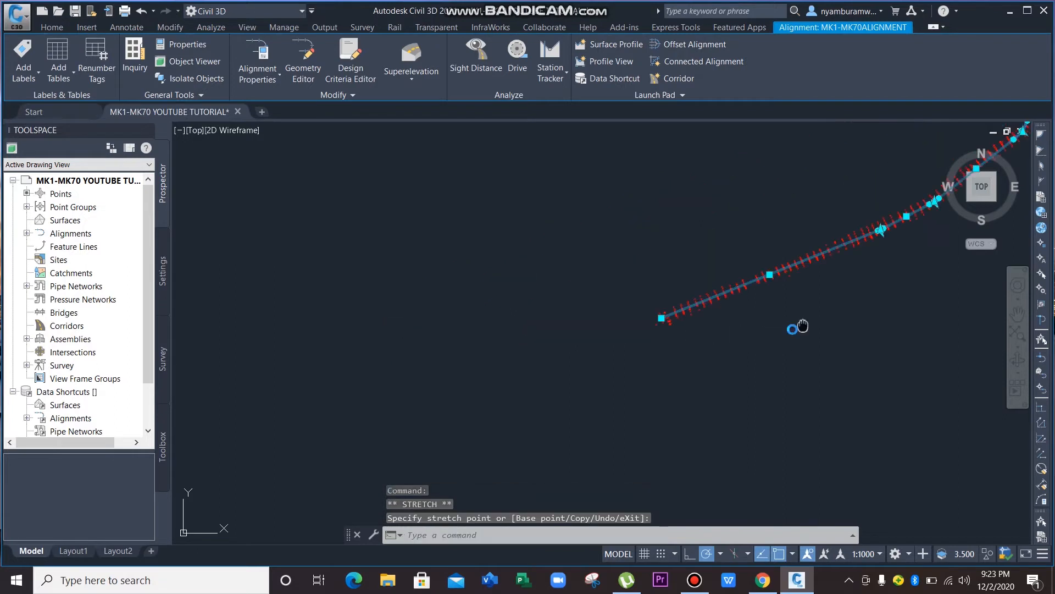
{"action": "mouse_move", "coordinate": [803, 326]}
{"action": "middle_mouse_down"}
{"action": "mouse_move", "coordinate": [711, 349]}
{"action": "mouse_move", "coordinate": [671, 382]}
{"action": "mouse_move", "coordinate": [566, 412]}
{"action": "middle_mouse_up"}
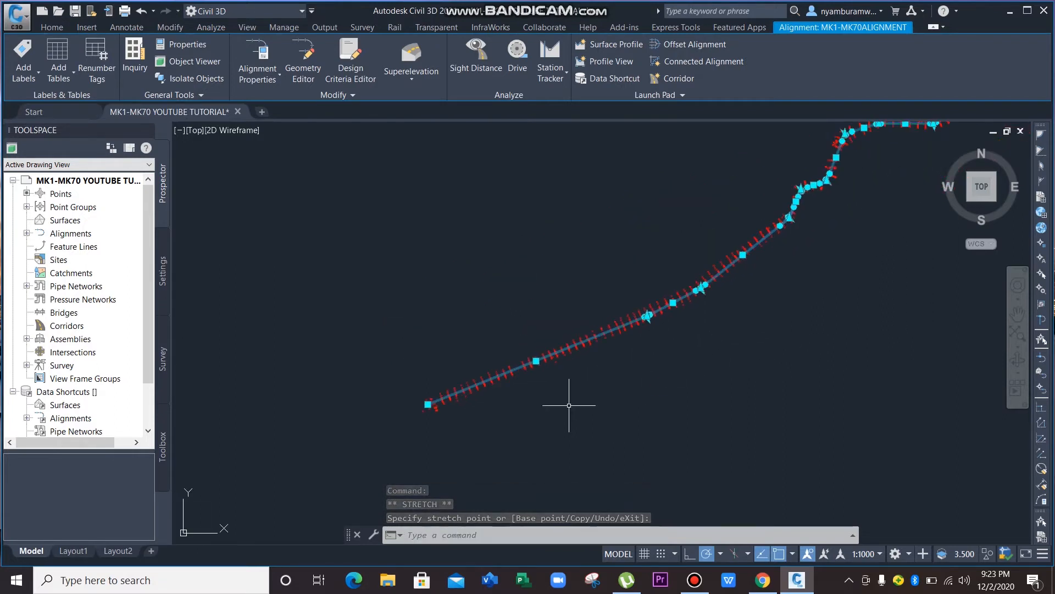
{"action": "scroll", "coordinate": [522, 364], "scroll_direction": "up", "scroll_amount": 4}
{"action": "scroll", "coordinate": [522, 364], "scroll_direction": "up", "scroll_amount": 2}
{"action": "key", "text": "Escape"}
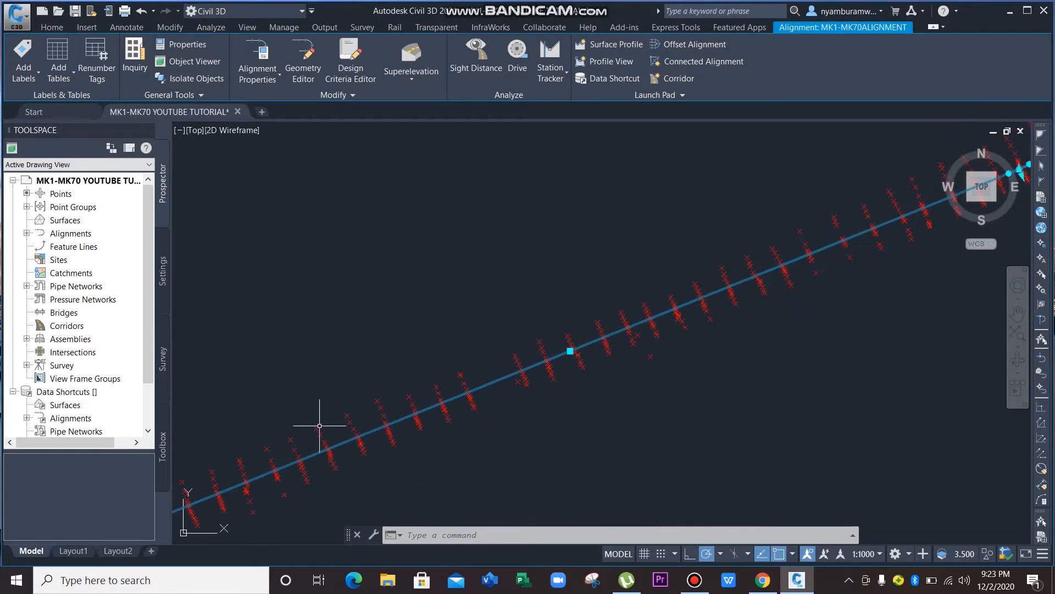
{"action": "mouse_move", "coordinate": [776, 260]}
{"action": "left_click", "coordinate": [570, 350]}
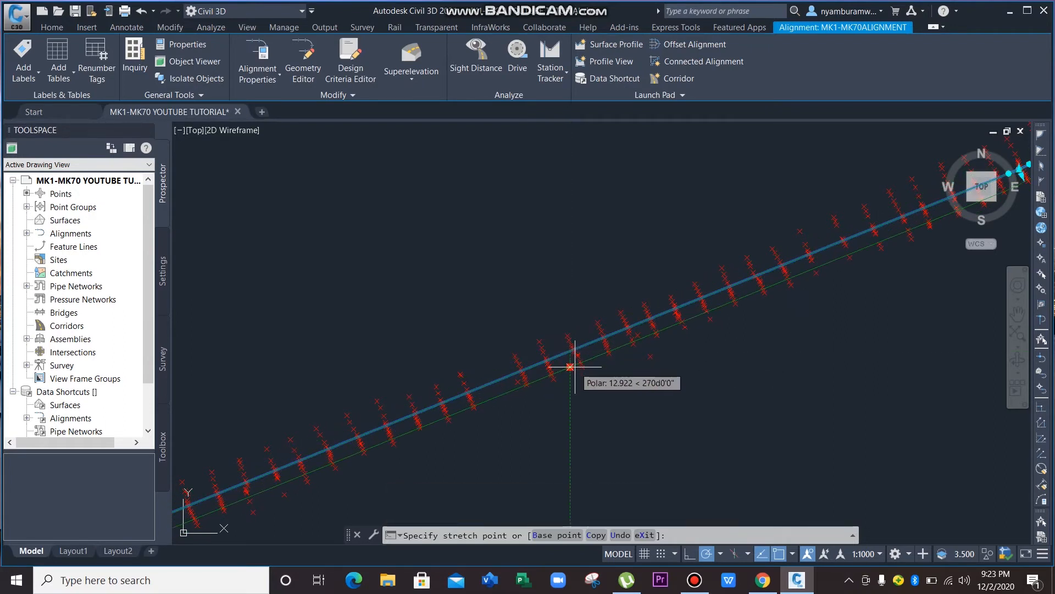
{"action": "scroll", "coordinate": [569, 346], "scroll_direction": "down", "scroll_amount": 2}
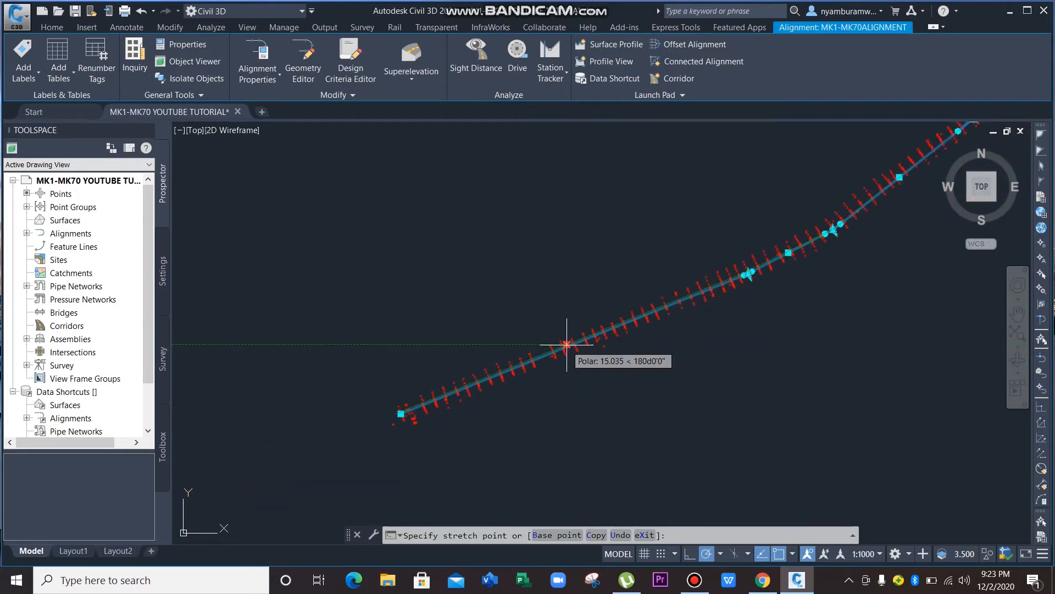
{"action": "key", "text": "Escape"}
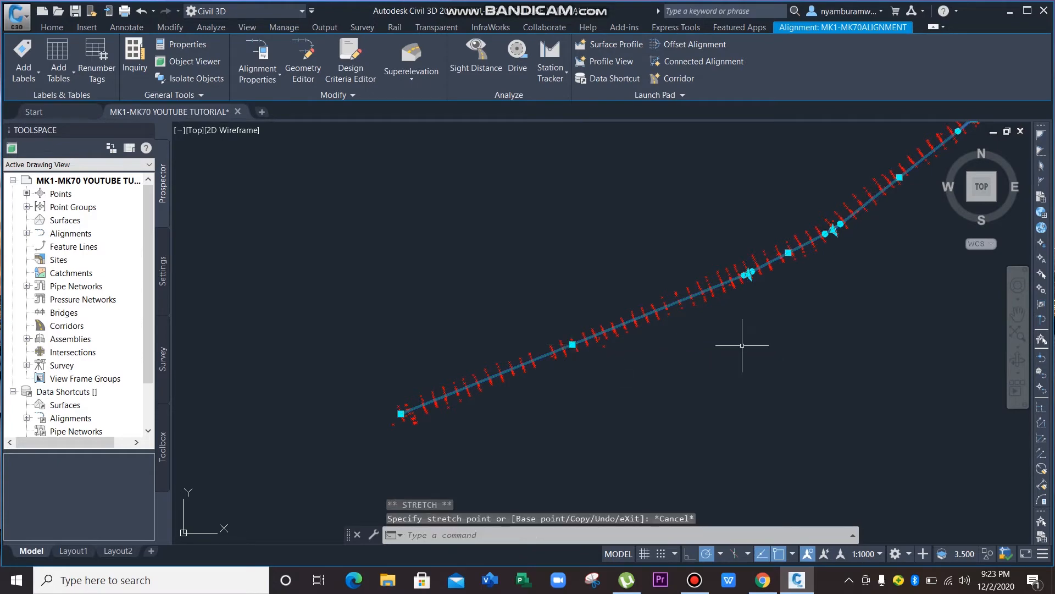
- Examine the alignment's gentle curves and their grips against the survey points, up to the winding section
{"action": "mouse_move", "coordinate": [779, 342]}
{"action": "middle_mouse_down"}
{"action": "mouse_move", "coordinate": [759, 365]}
{"action": "mouse_move", "coordinate": [641, 422]}
{"action": "middle_mouse_up"}
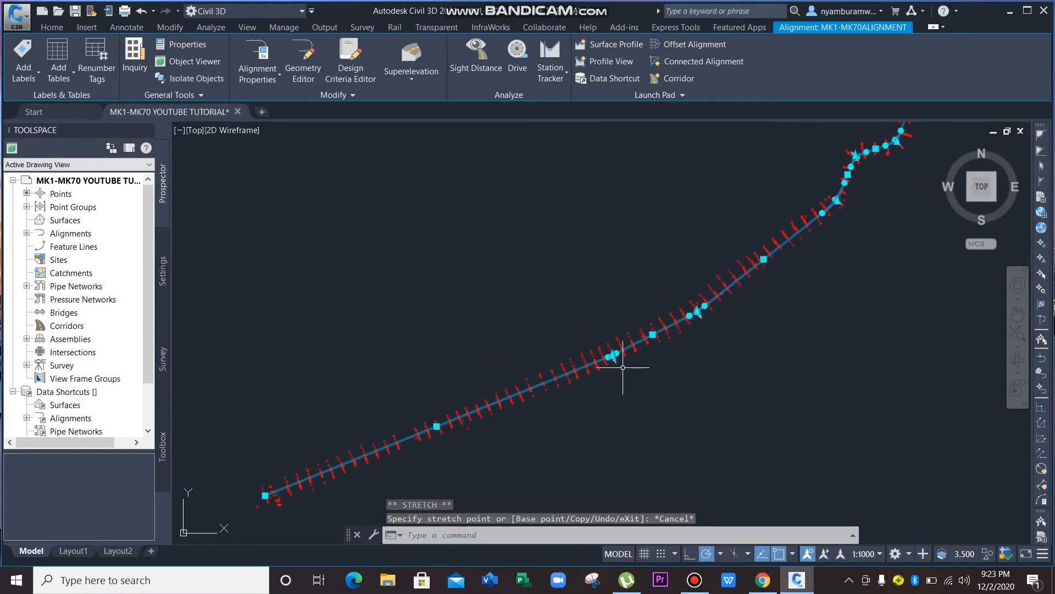
{"action": "scroll", "coordinate": [623, 367], "scroll_direction": "up", "scroll_amount": 5}
{"action": "mouse_move", "coordinate": [568, 344]}
{"action": "middle_mouse_down"}
{"action": "mouse_move", "coordinate": [577, 367]}
{"action": "mouse_move", "coordinate": [687, 443]}
{"action": "middle_mouse_up"}
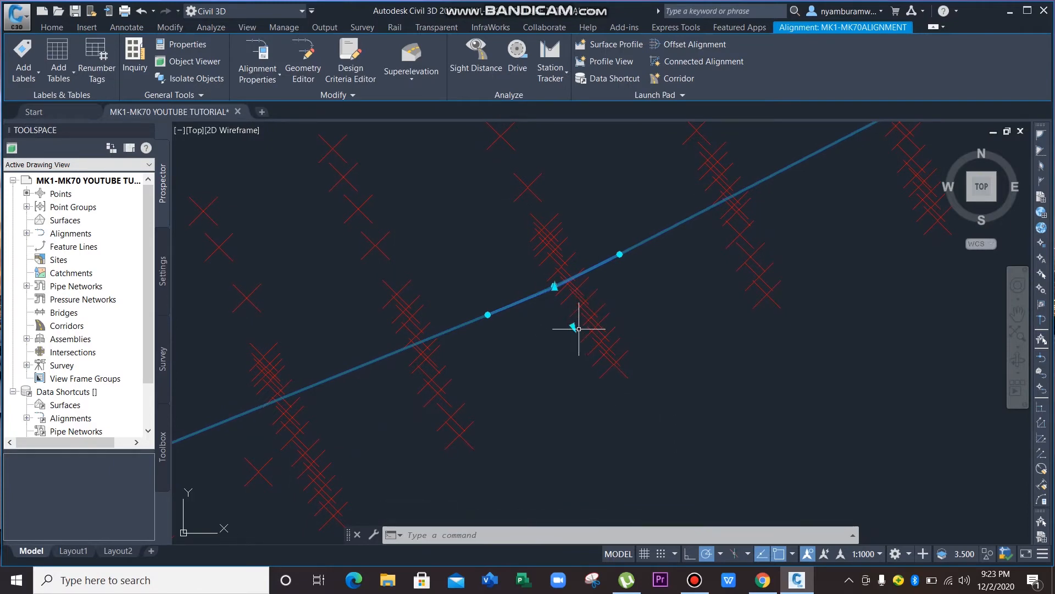
{"action": "scroll", "coordinate": [714, 330], "scroll_direction": "down", "scroll_amount": 5}
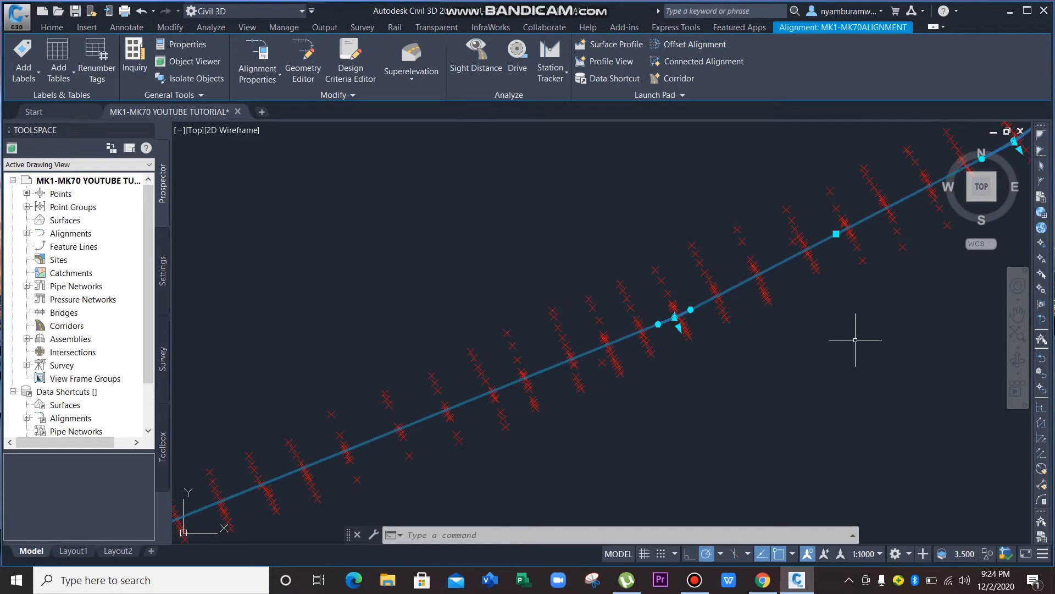
{"action": "mouse_move", "coordinate": [856, 340]}
{"action": "middle_mouse_down"}
{"action": "mouse_move", "coordinate": [789, 381]}
{"action": "mouse_move", "coordinate": [447, 454]}
{"action": "middle_mouse_up"}
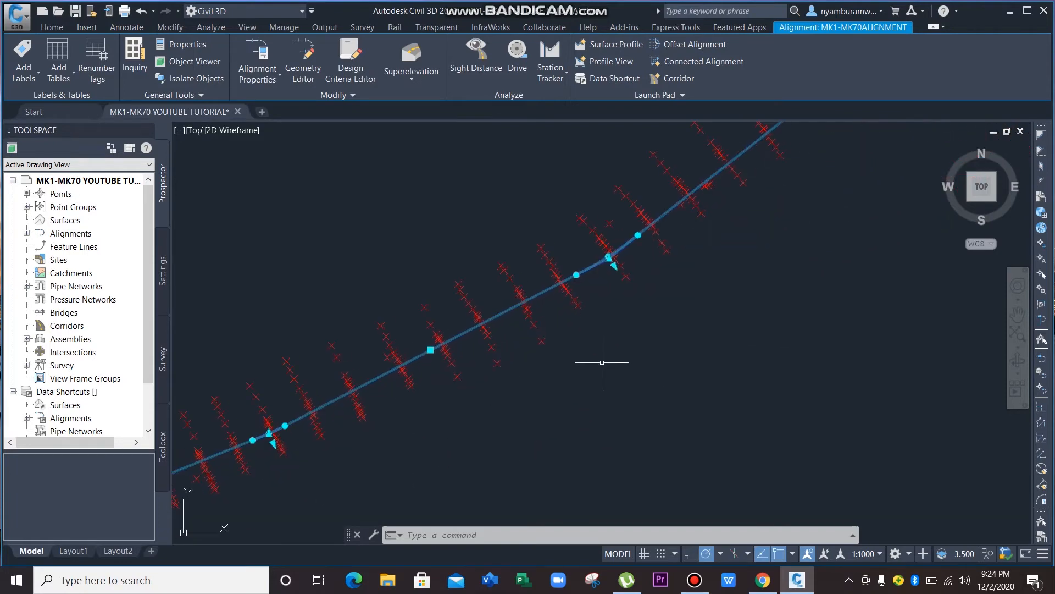
{"action": "scroll", "coordinate": [838, 263], "scroll_direction": "down", "scroll_amount": 2}
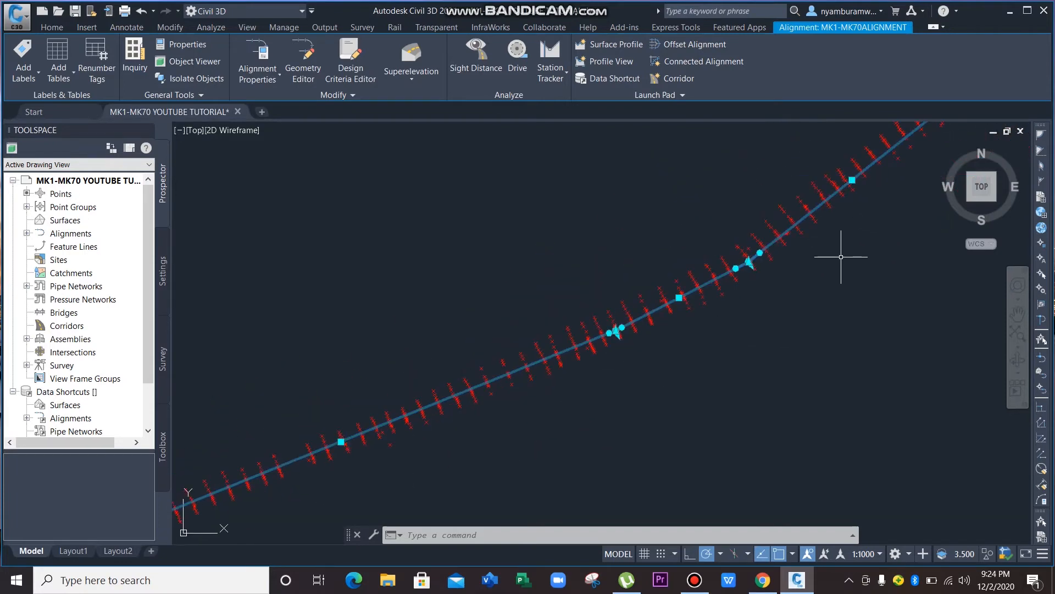
{"action": "middle_click_drag", "start_coordinate": [843, 257], "coordinate": [645, 375]}
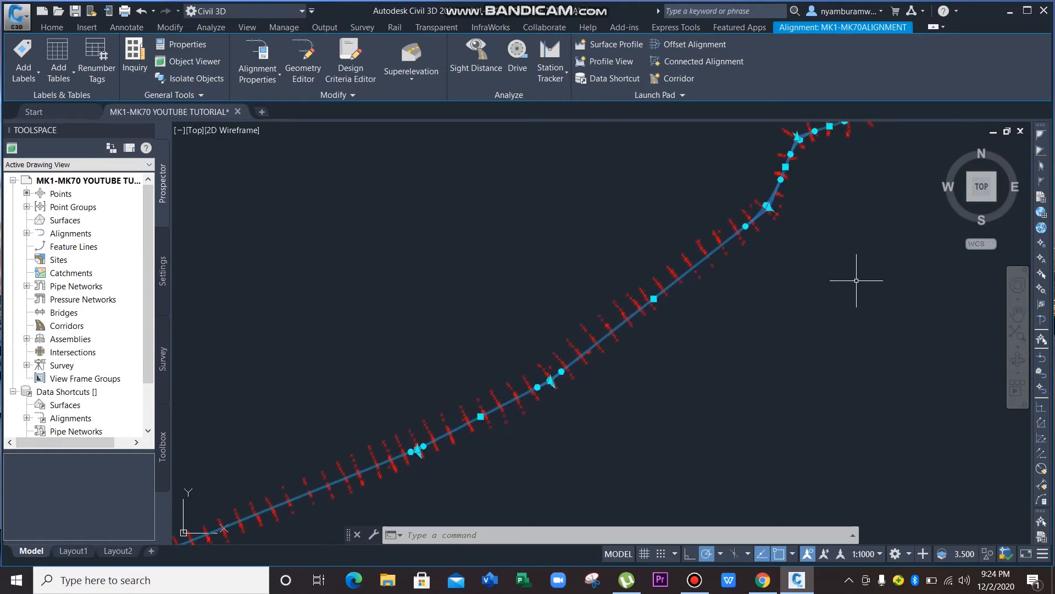
{"action": "mouse_move", "coordinate": [878, 257]}
{"action": "middle_mouse_down"}
{"action": "mouse_move", "coordinate": [714, 388]}
{"action": "mouse_move", "coordinate": [651, 405]}
{"action": "middle_mouse_up"}
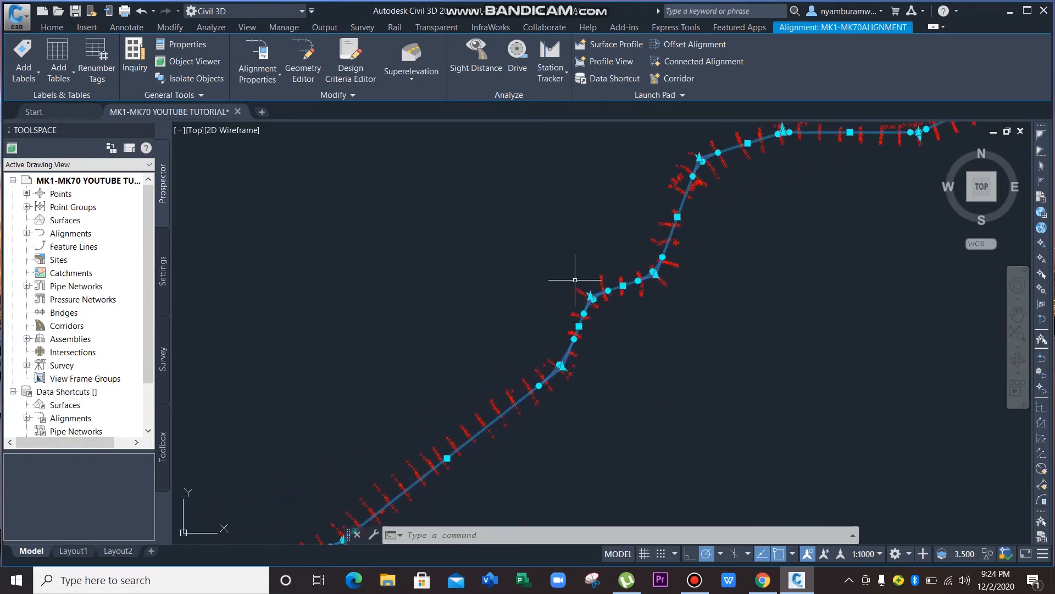
- Try to reshape the first right-hand bend in the winding section by stretching its far tangent point, and cancel the stretch
{"action": "scroll", "coordinate": [597, 300], "scroll_direction": "up", "scroll_amount": 7}
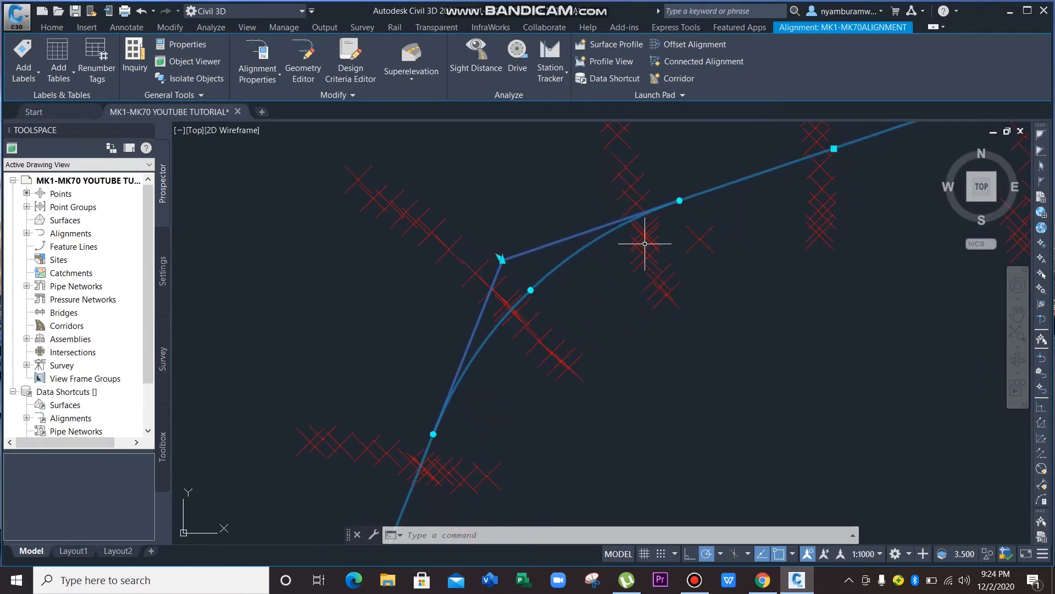
{"action": "scroll", "coordinate": [516, 258], "scroll_direction": "up", "scroll_amount": 2}
{"action": "scroll", "coordinate": [516, 259], "scroll_direction": "up", "scroll_amount": 3}
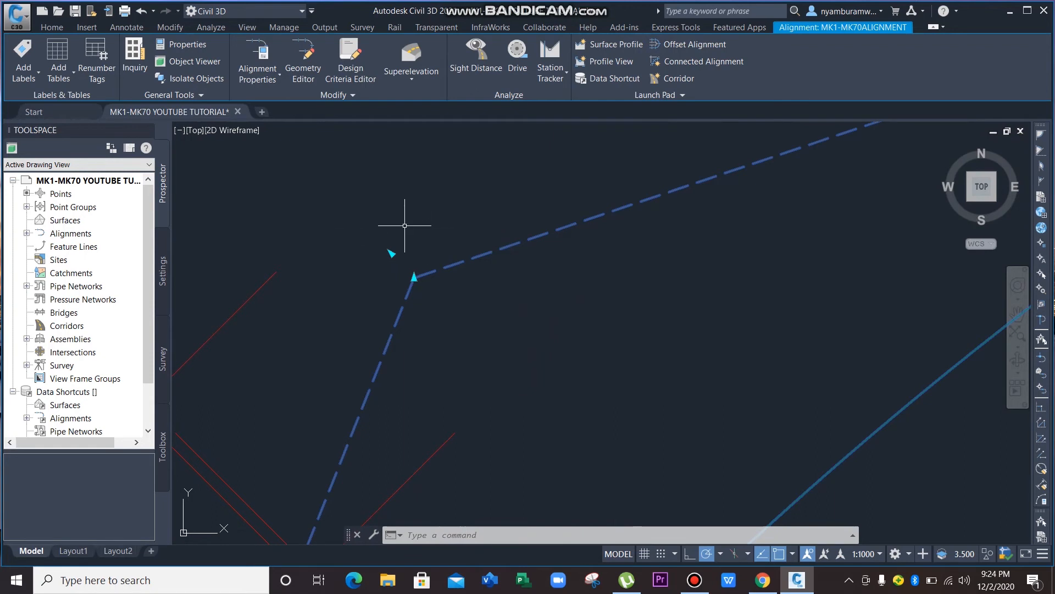
{"action": "scroll", "coordinate": [812, 258], "scroll_direction": "down", "scroll_amount": 5}
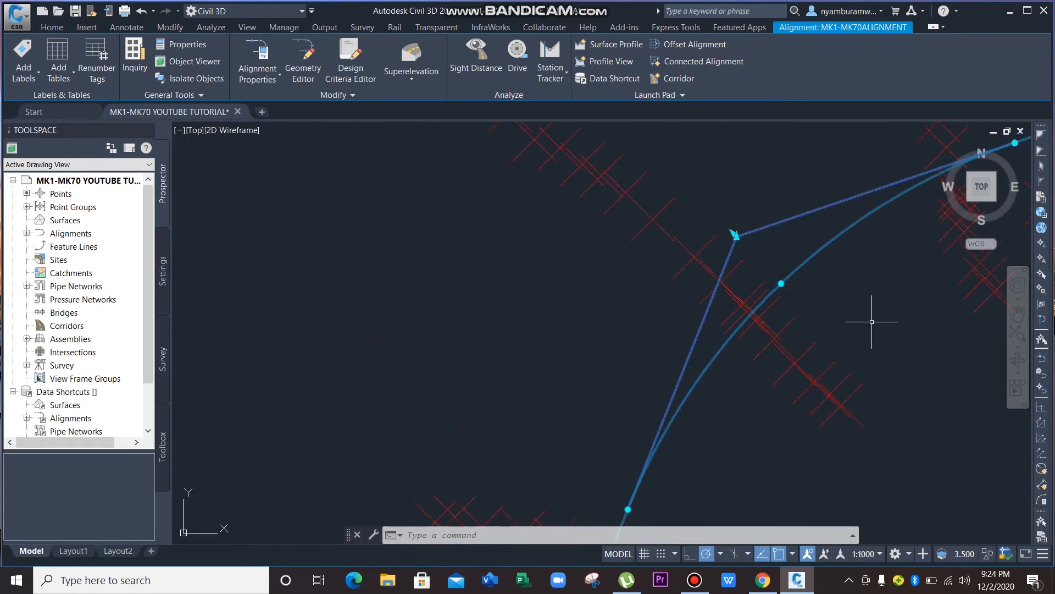
{"action": "mouse_move", "coordinate": [876, 313]}
{"action": "middle_mouse_down"}
{"action": "mouse_move", "coordinate": [834, 295]}
{"action": "mouse_move", "coordinate": [707, 283]}
{"action": "middle_mouse_up"}
{"action": "scroll", "coordinate": [730, 283], "scroll_direction": "down", "scroll_amount": 2}
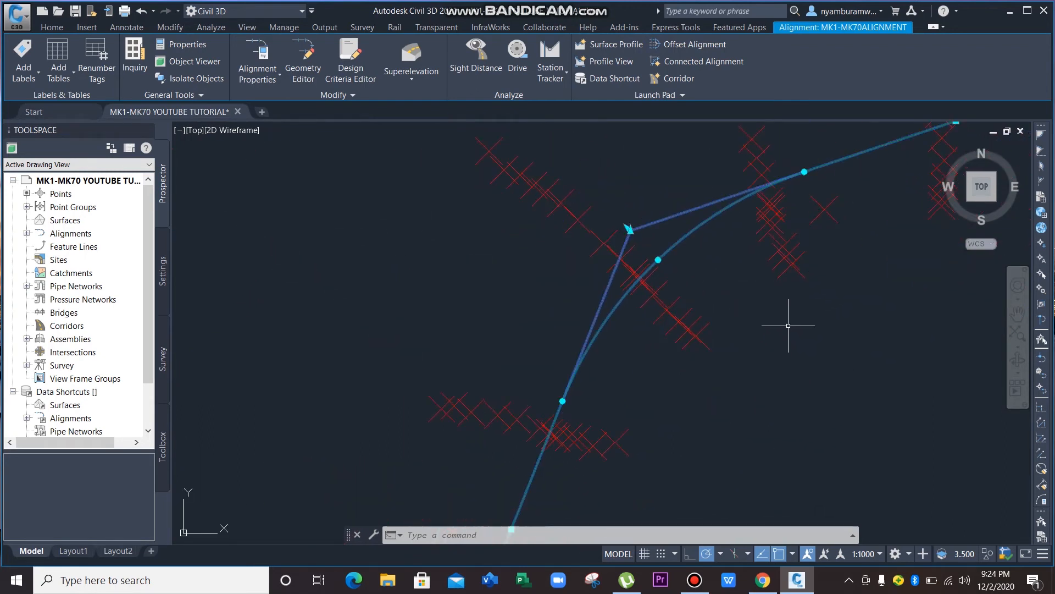
{"action": "middle_click_drag", "start_coordinate": [788, 325], "coordinate": [656, 358]}
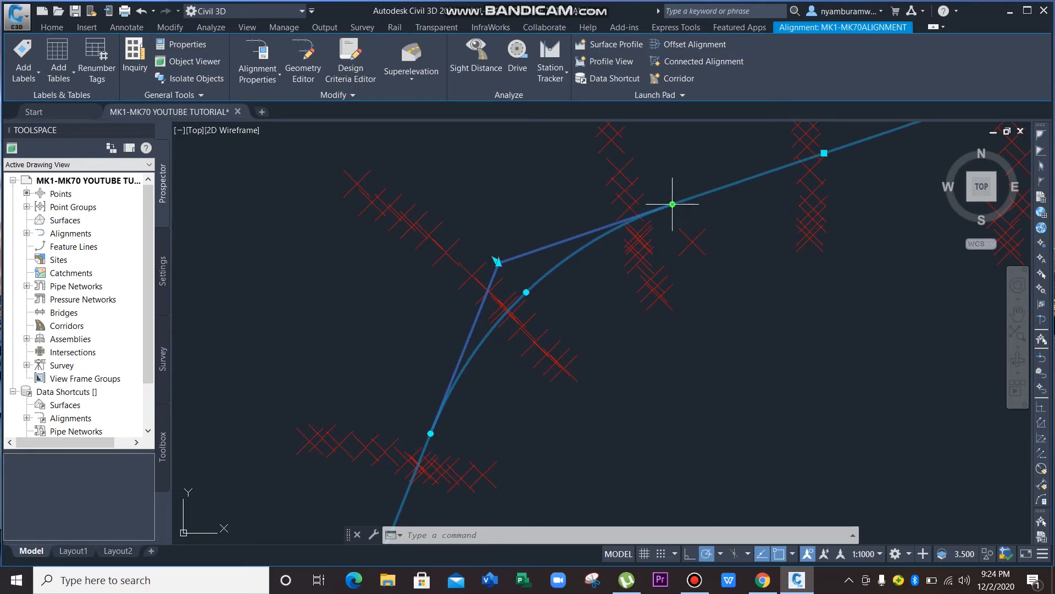
{"action": "left_click", "coordinate": [673, 204]}
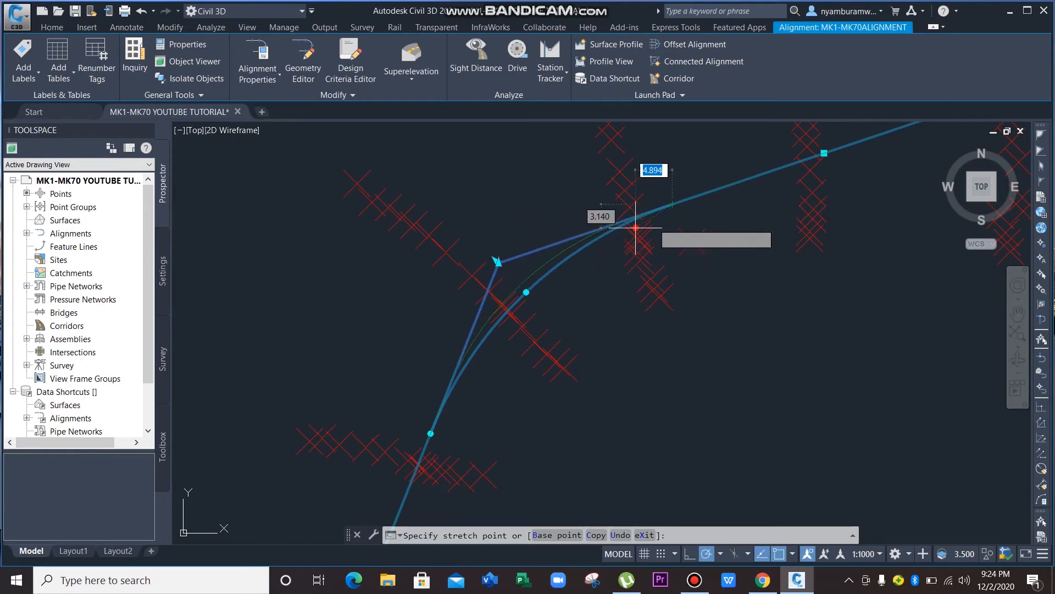
{"action": "key", "text": "Escape"}
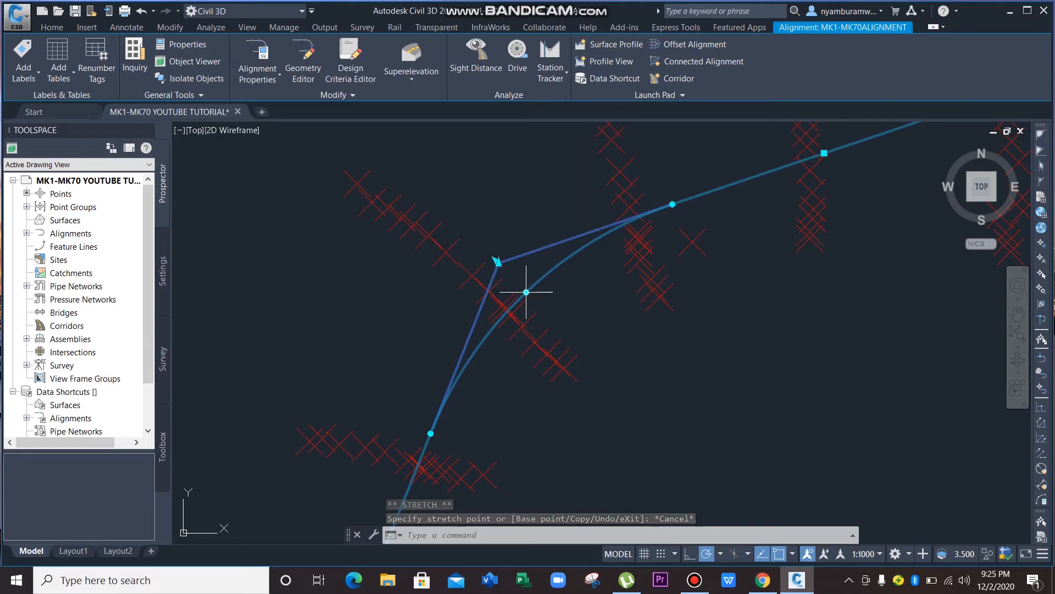
- Stretch the pass-through point at the middle of the winding section's first right-hand bend slightly southeast to flatten its curve
{"action": "mouse_move", "coordinate": [523, 288]}
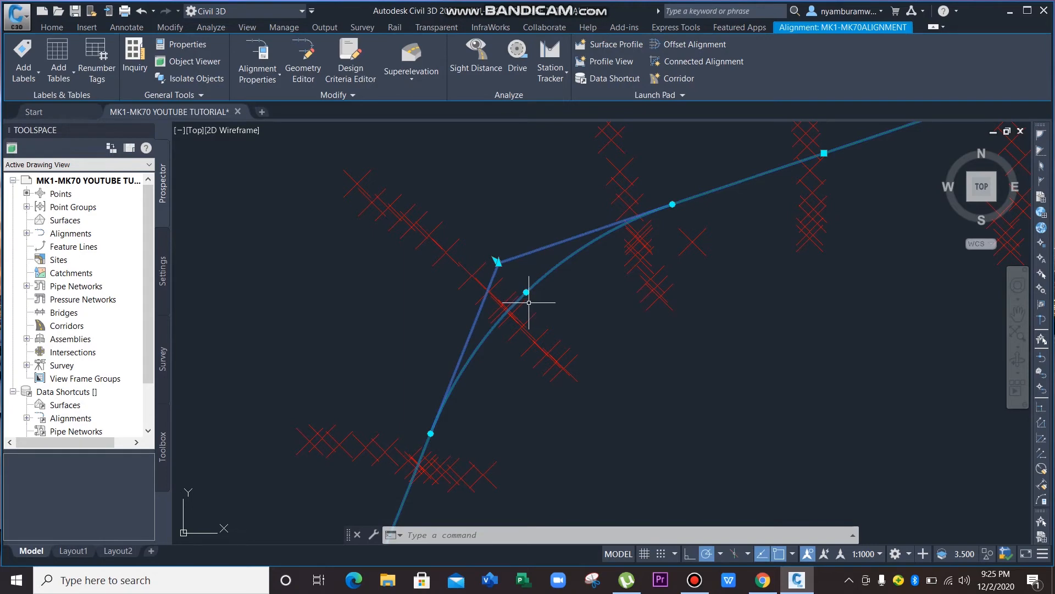
{"action": "scroll", "coordinate": [526, 302], "scroll_direction": "up", "scroll_amount": 5}
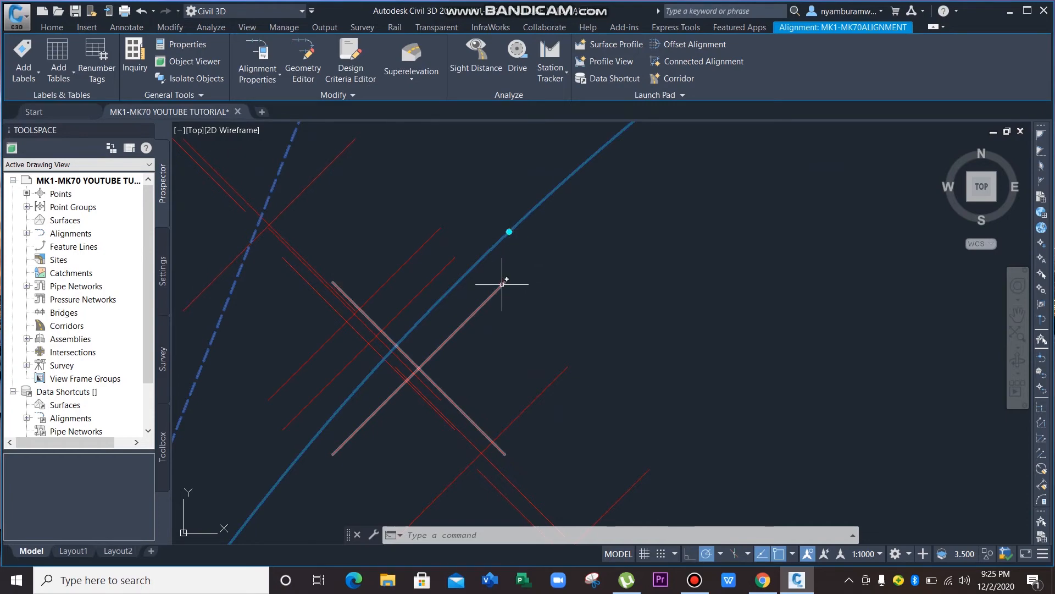
{"action": "left_click", "coordinate": [509, 232]}
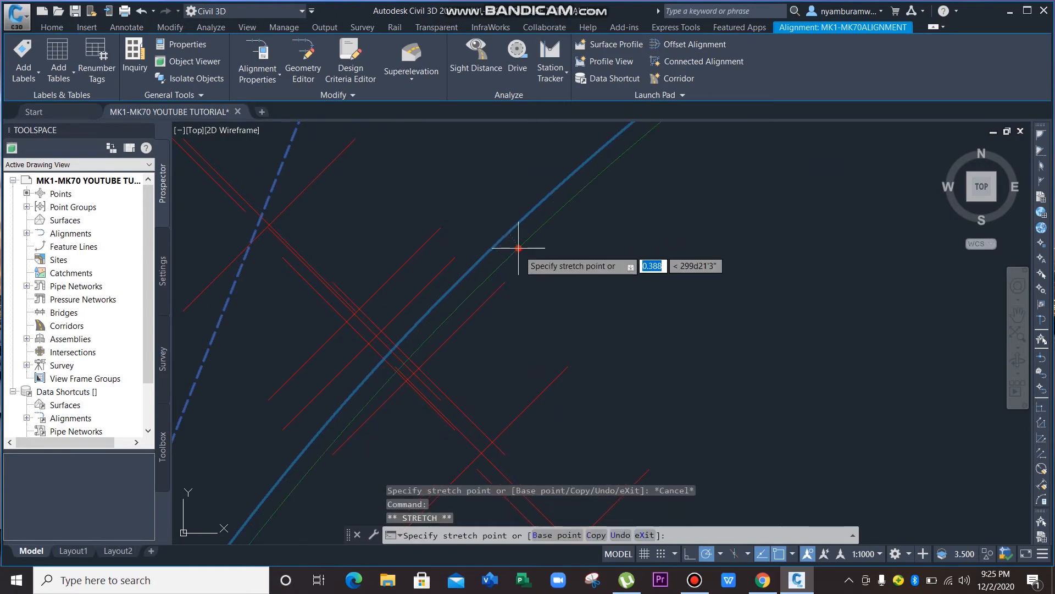
{"action": "left_click", "coordinate": [537, 264]}
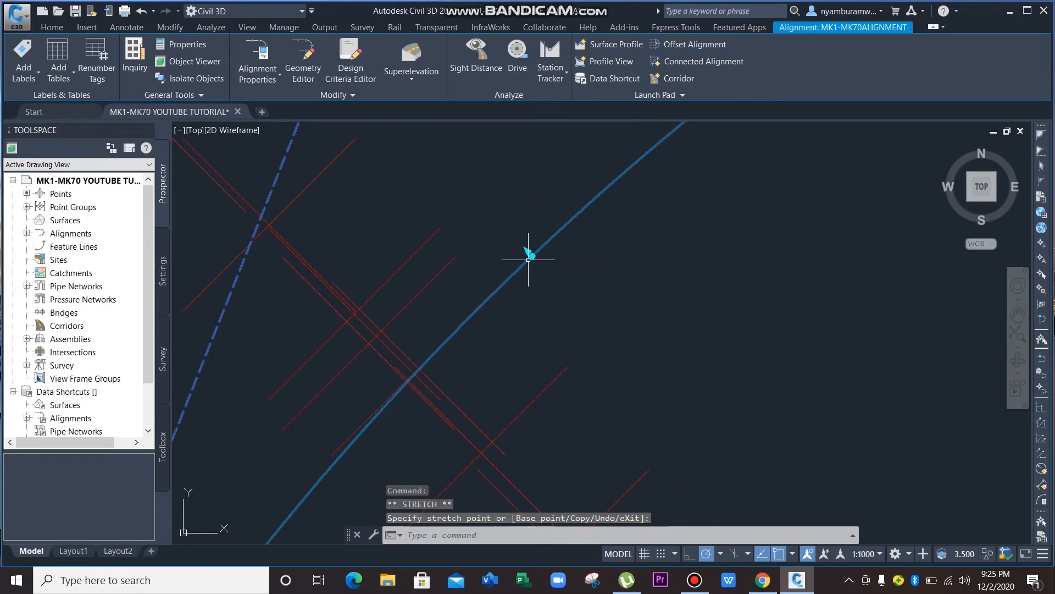
{"action": "scroll", "coordinate": [632, 237], "scroll_direction": "down", "scroll_amount": 3}
{"action": "scroll", "coordinate": [660, 237], "scroll_direction": "down", "scroll_amount": 5}
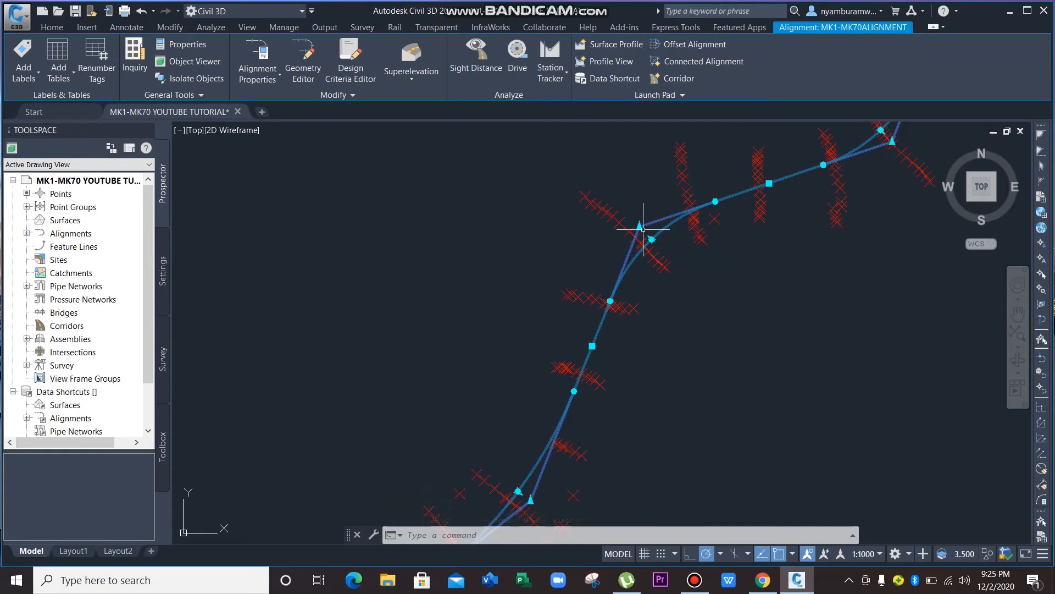
- Try to change the same bend's radius using the radius grip beside its curve midpoint, and cancel the stretch
{"action": "scroll", "coordinate": [649, 231], "scroll_direction": "up", "scroll_amount": 6}
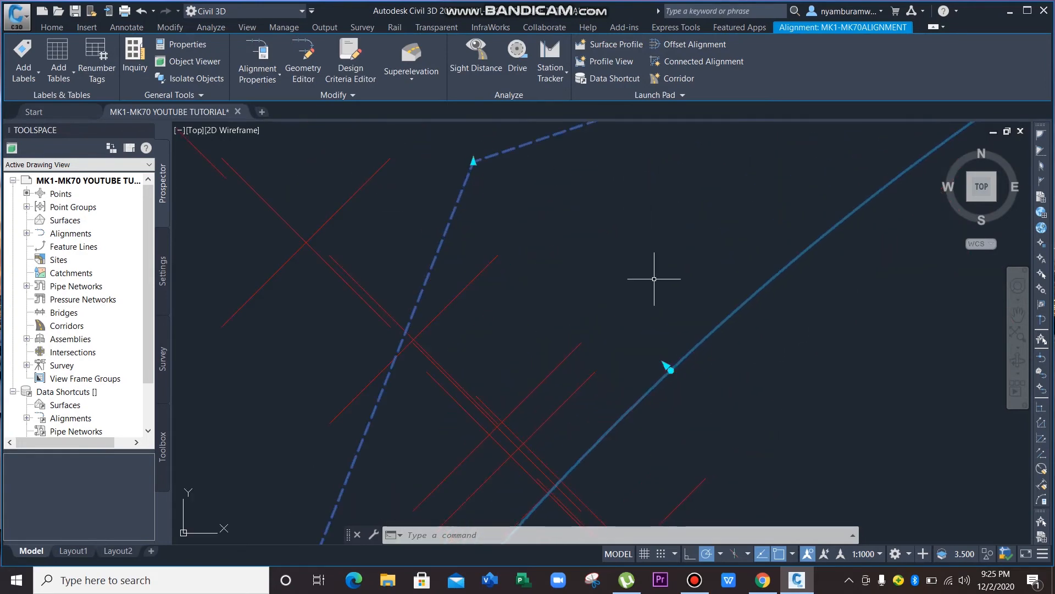
{"action": "scroll", "coordinate": [671, 369], "scroll_direction": "up", "scroll_amount": 5}
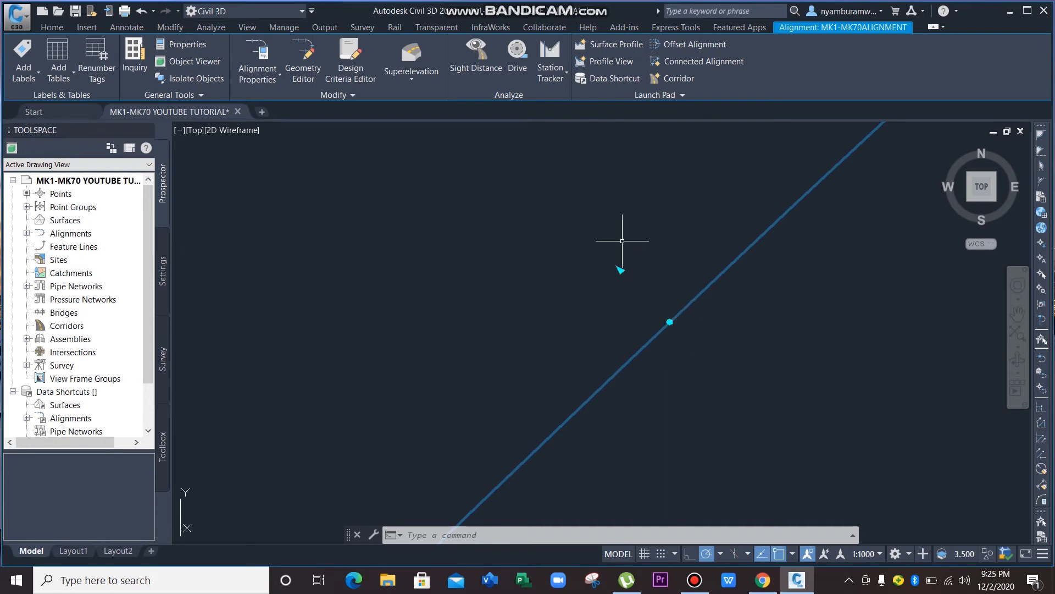
{"action": "left_click", "coordinate": [620, 270]}
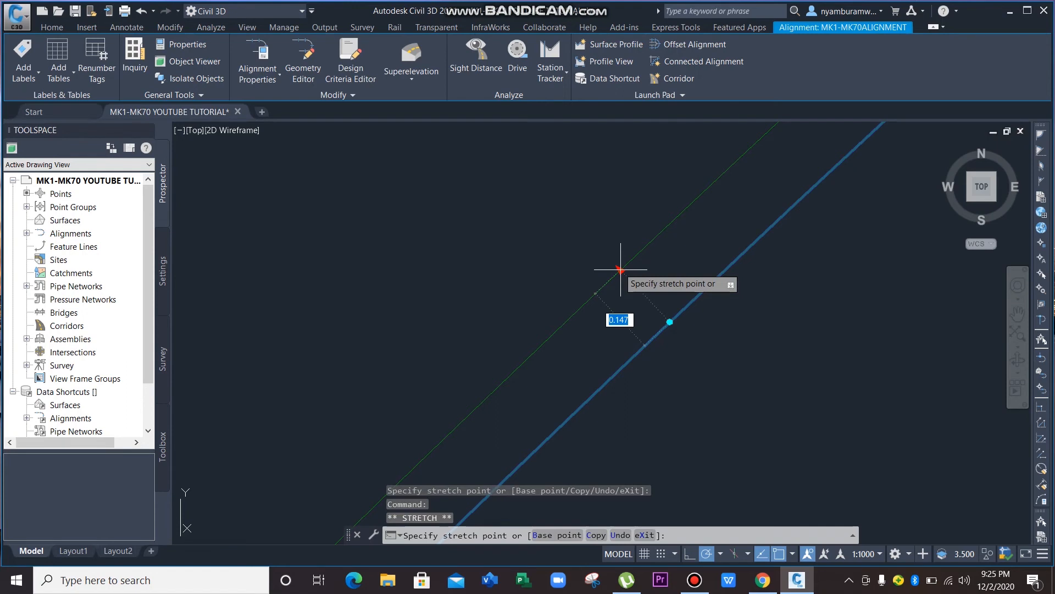
{"action": "key", "text": "Escape"}
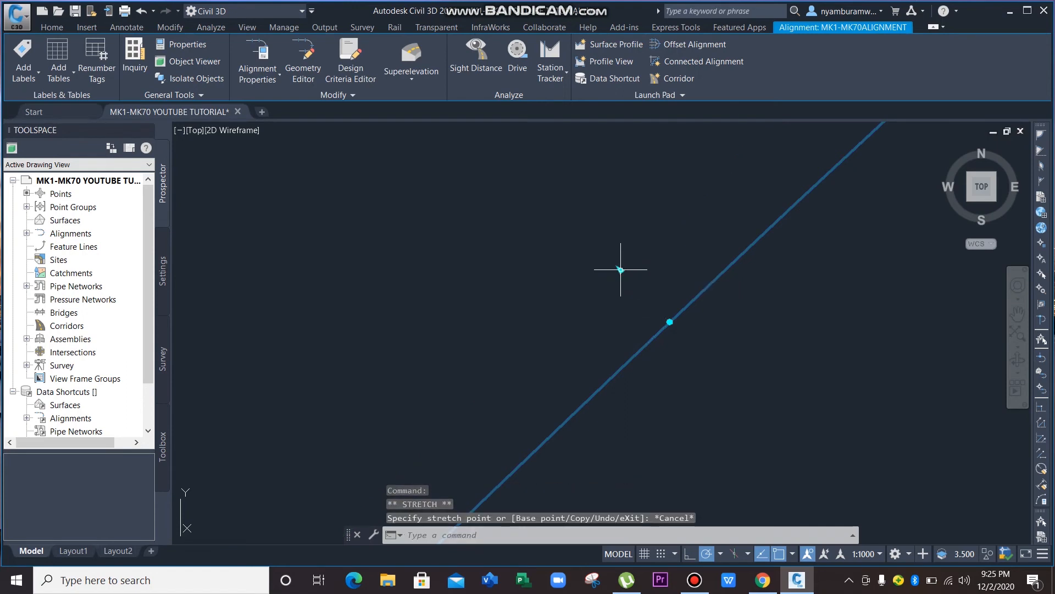
{"action": "scroll", "coordinate": [709, 231], "scroll_direction": "down", "scroll_amount": 6}
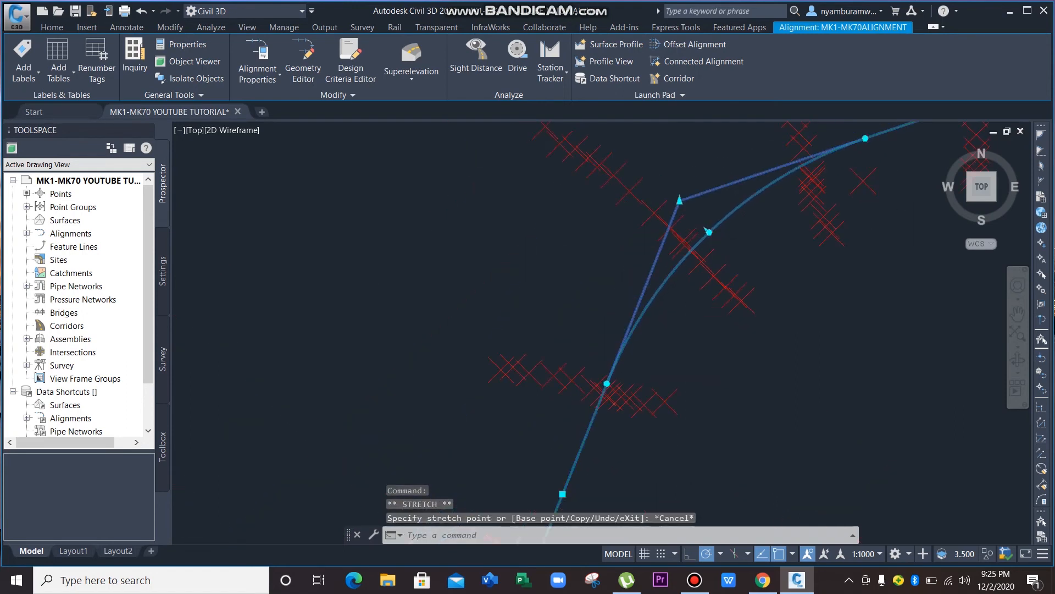
- Shift the alignment's last straight section slightly south using its midpoint grip to run through the final survey cross-sections
{"action": "scroll", "coordinate": [709, 231], "scroll_direction": "down", "scroll_amount": 3}
{"action": "mouse_move", "coordinate": [874, 221]}
{"action": "middle_mouse_down"}
{"action": "mouse_move", "coordinate": [794, 295]}
{"action": "mouse_move", "coordinate": [680, 360]}
{"action": "middle_mouse_up"}
{"action": "scroll", "coordinate": [674, 288], "scroll_direction": "up", "scroll_amount": 5}
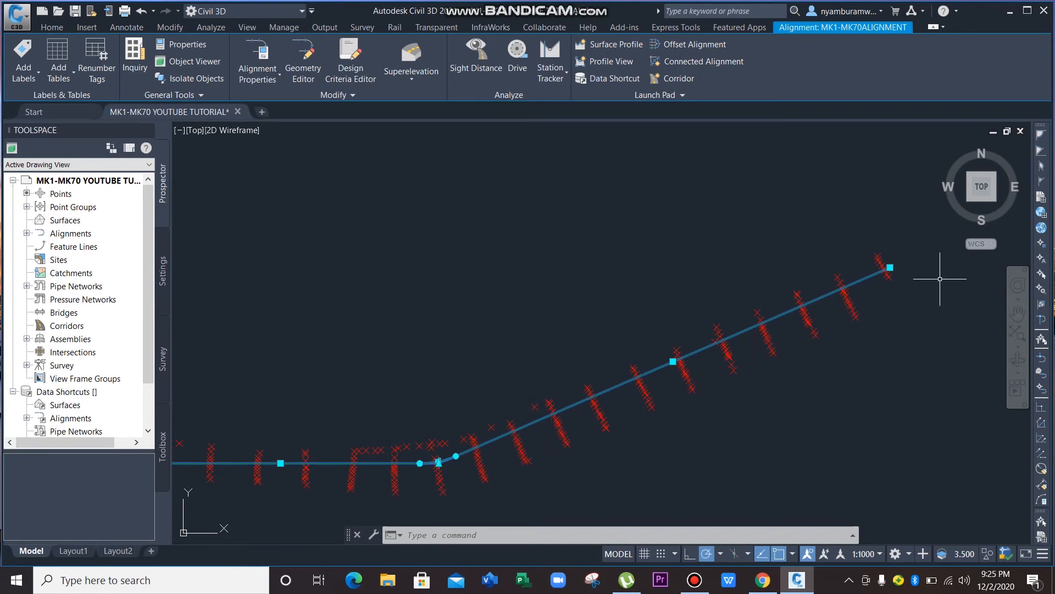
{"action": "left_click", "coordinate": [672, 362]}
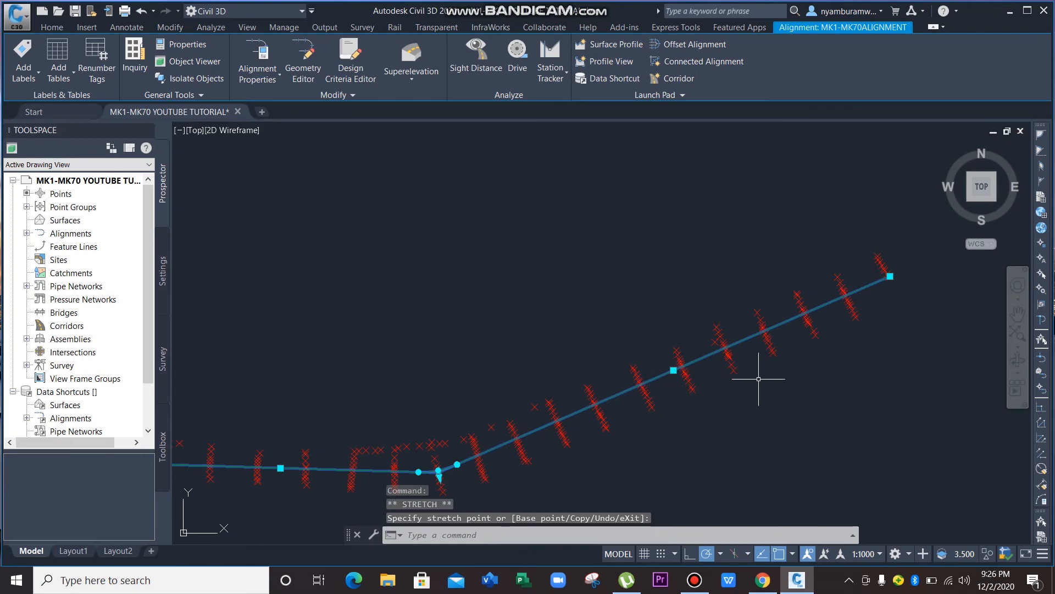
{"action": "key", "text": "Escape"}
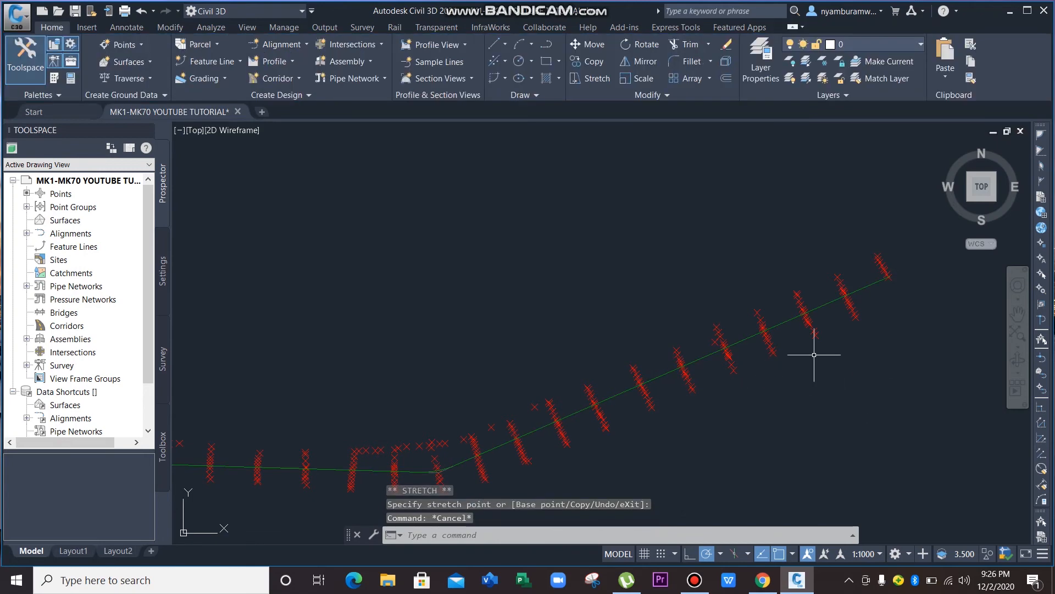
- Try to stretch the alignment's end point slightly northwest toward the centre of the last survey cross-section
{"action": "left_click", "coordinate": [833, 303]}
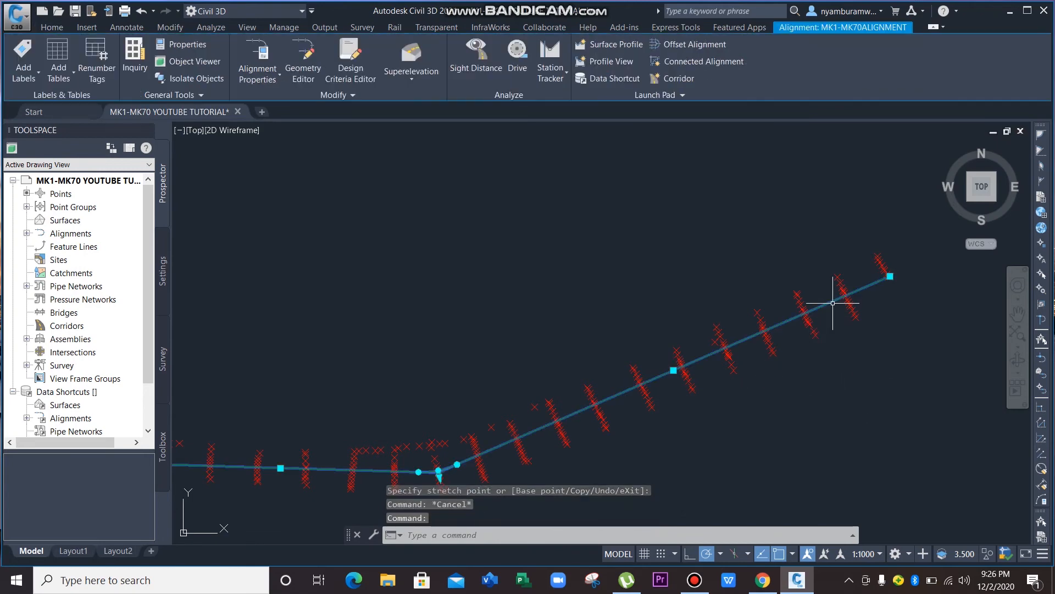
{"action": "left_click", "coordinate": [890, 276]}
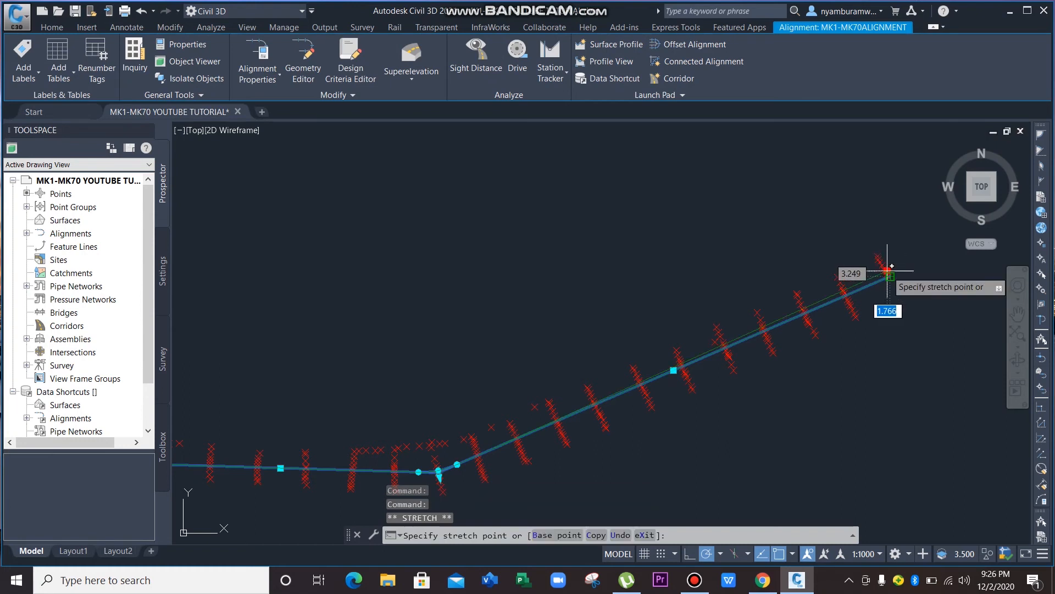
{"action": "left_click", "coordinate": [887, 270]}
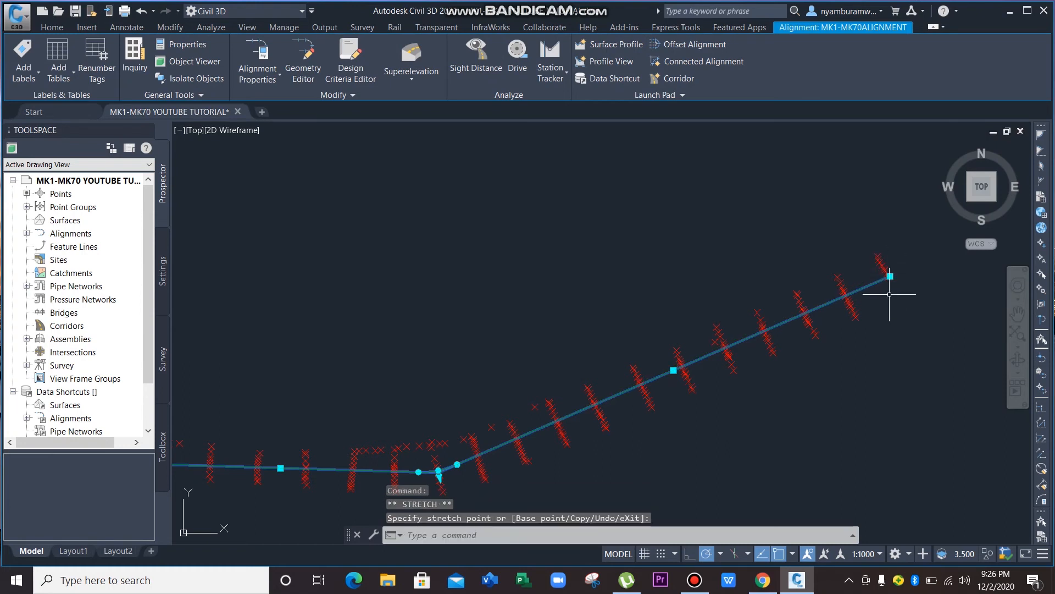
{"action": "key", "text": "Escape"}
- Examine how the alignment follows the survey cross-sections from its far end back to the long straight before the winding section
{"action": "scroll", "coordinate": [691, 302], "scroll_direction": "down", "scroll_amount": 4}
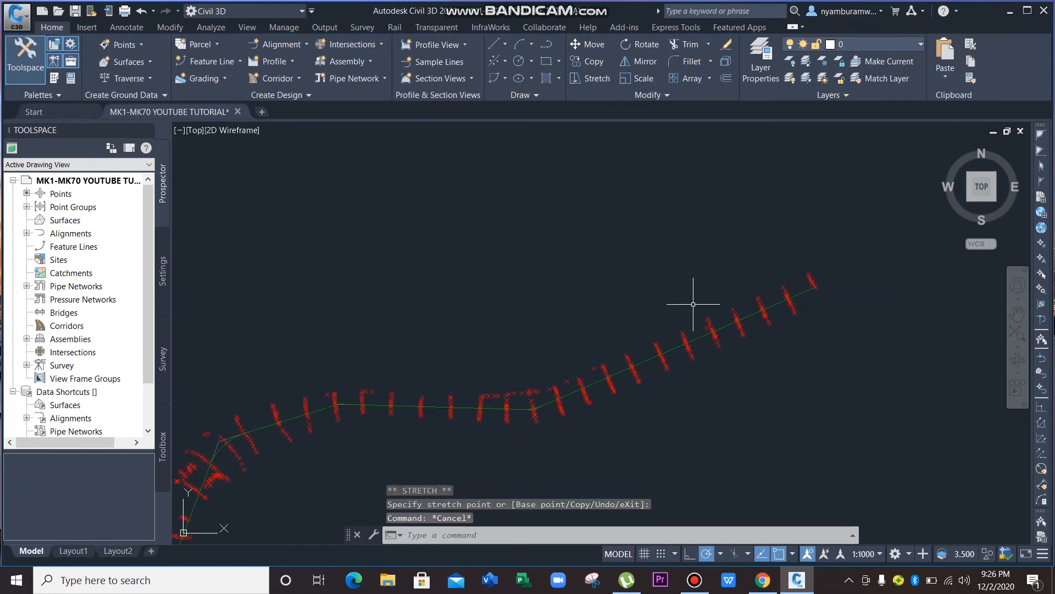
{"action": "scroll", "coordinate": [566, 348], "scroll_direction": "up", "scroll_amount": 4}
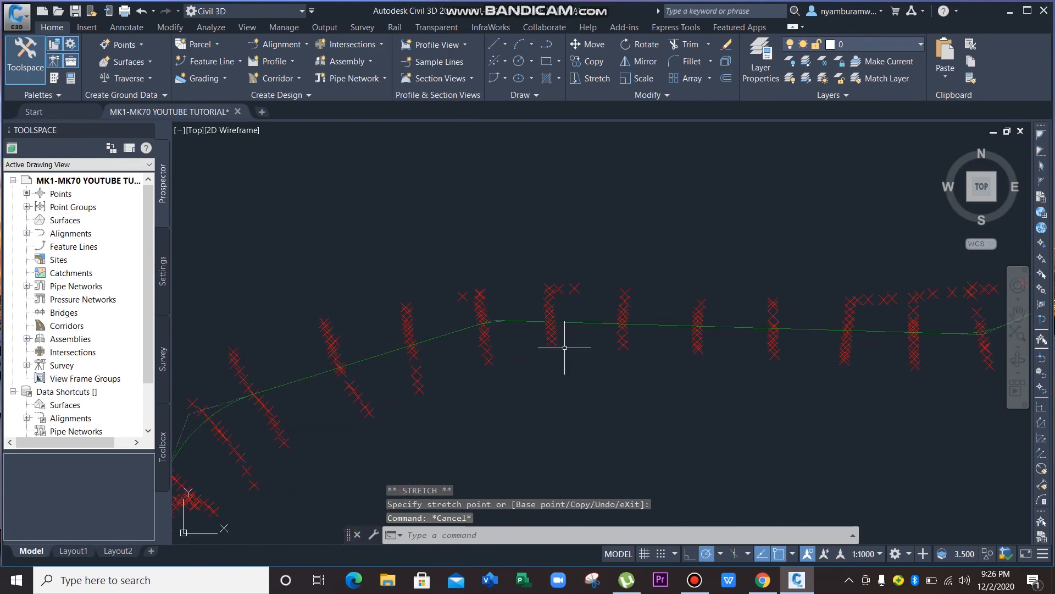
{"action": "scroll", "coordinate": [550, 342], "scroll_direction": "down", "scroll_amount": 2}
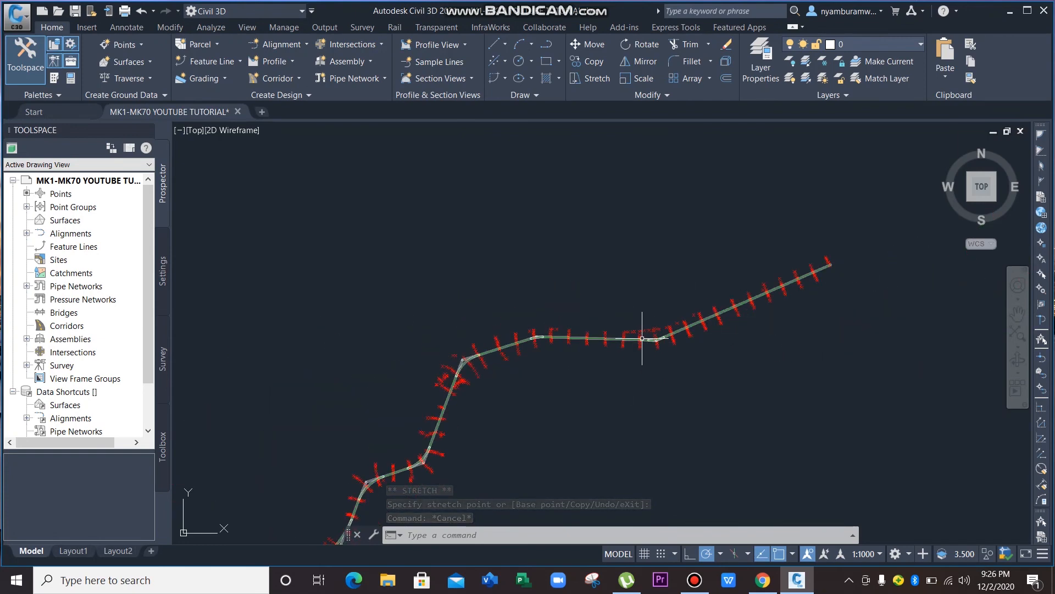
{"action": "scroll", "coordinate": [642, 338], "scroll_direction": "up", "scroll_amount": 5}
{"action": "scroll", "coordinate": [642, 338], "scroll_direction": "down", "scroll_amount": 6}
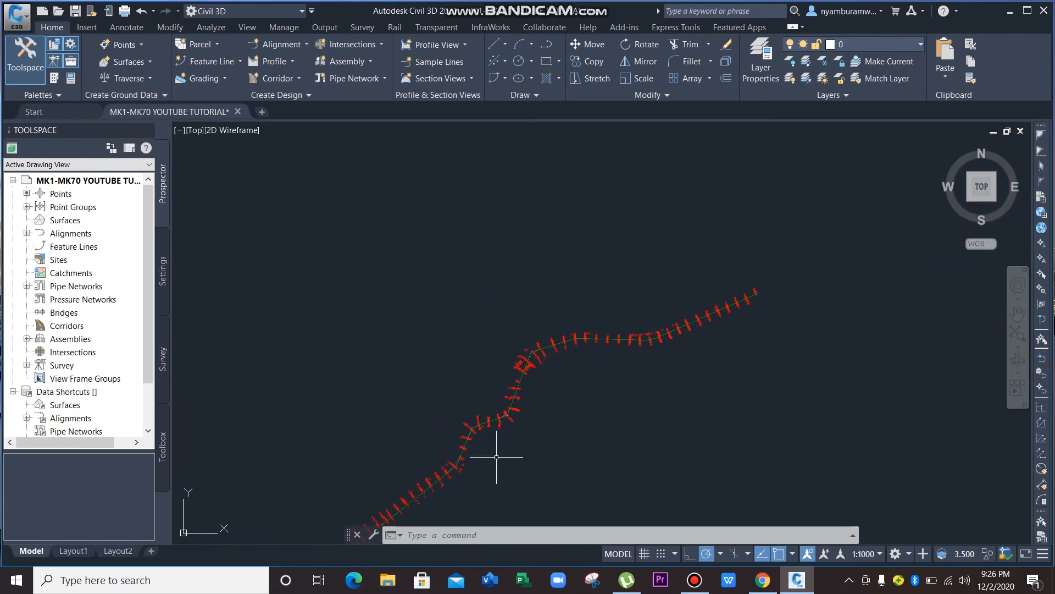
{"action": "scroll", "coordinate": [560, 393], "scroll_direction": "up", "scroll_amount": 3}
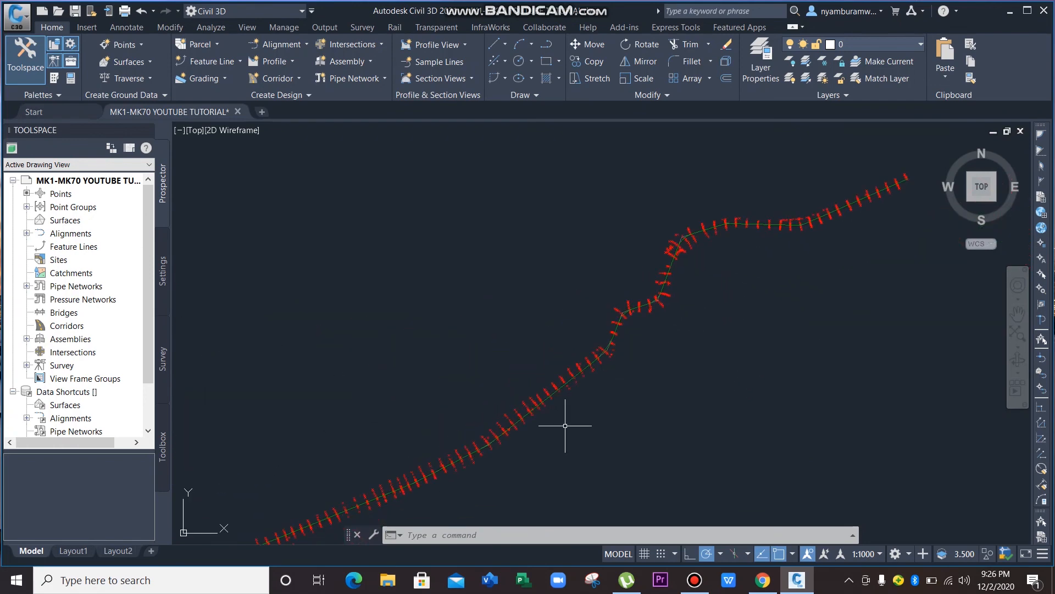
{"action": "scroll", "coordinate": [562, 427], "scroll_direction": "up", "scroll_amount": 2}
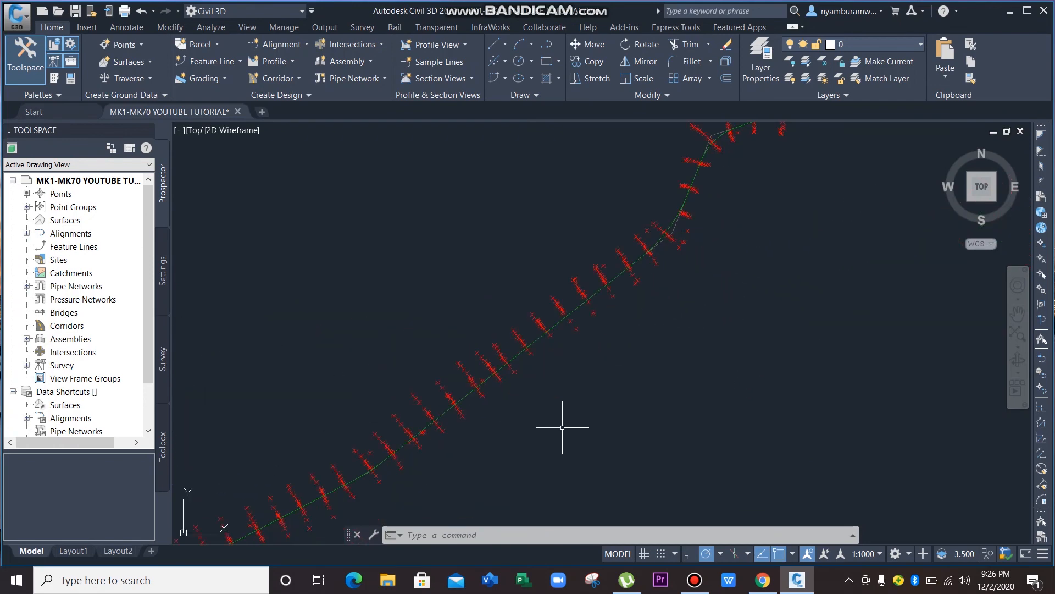
- Shift the long straight section before the winding section about 6 m north using its midpoint grip, and deselect the alignment
{"action": "left_click", "coordinate": [543, 338]}
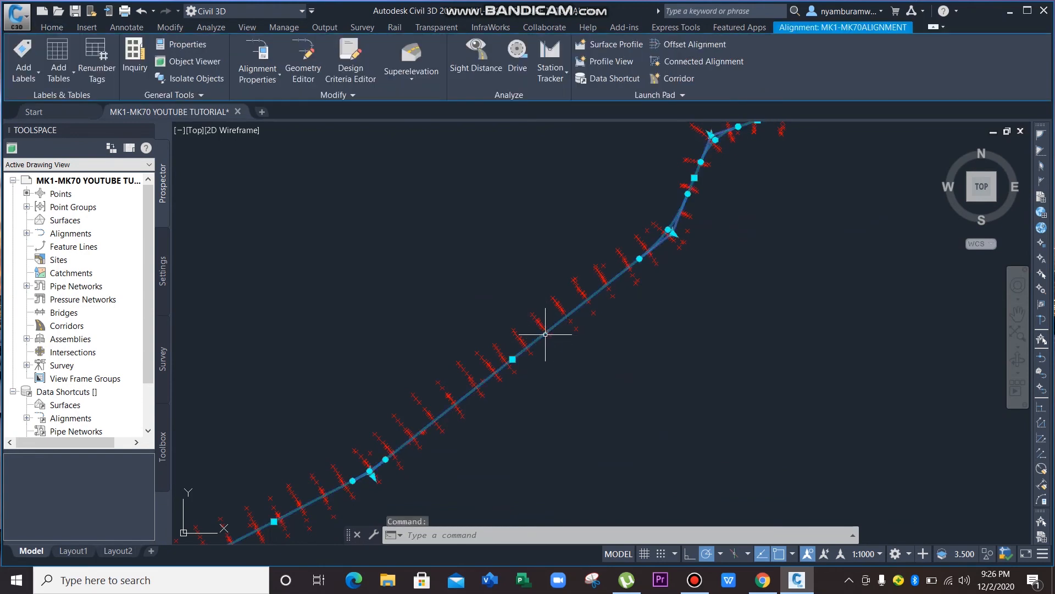
{"action": "left_click", "coordinate": [513, 359]}
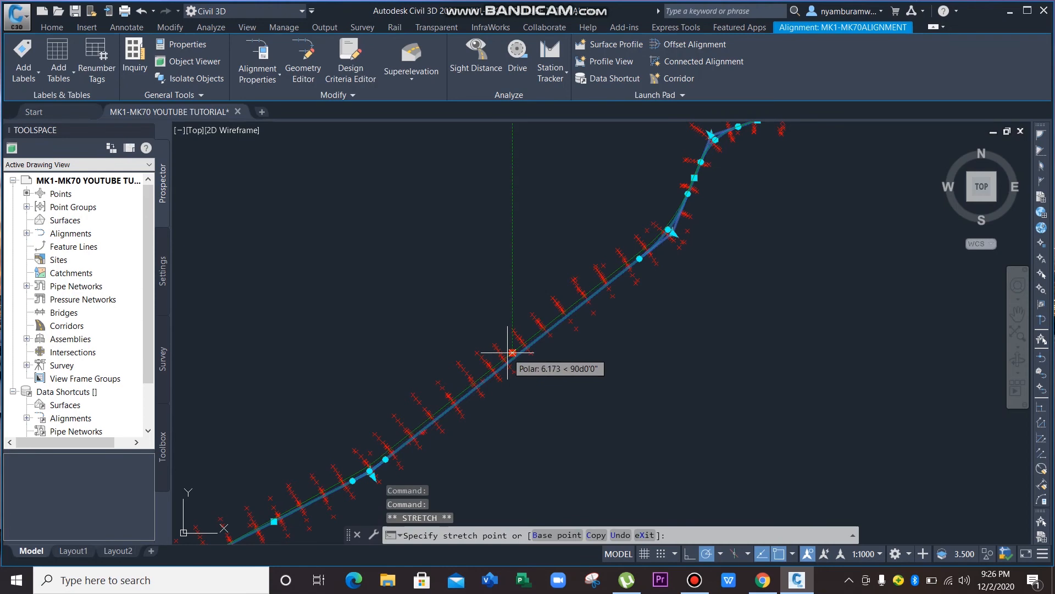
{"action": "left_click", "coordinate": [508, 352]}
{"action": "key", "text": "Escape"}
{"action": "key", "text": "Escape"}
{"action": "scroll", "coordinate": [566, 379], "scroll_direction": "down", "scroll_amount": 4}
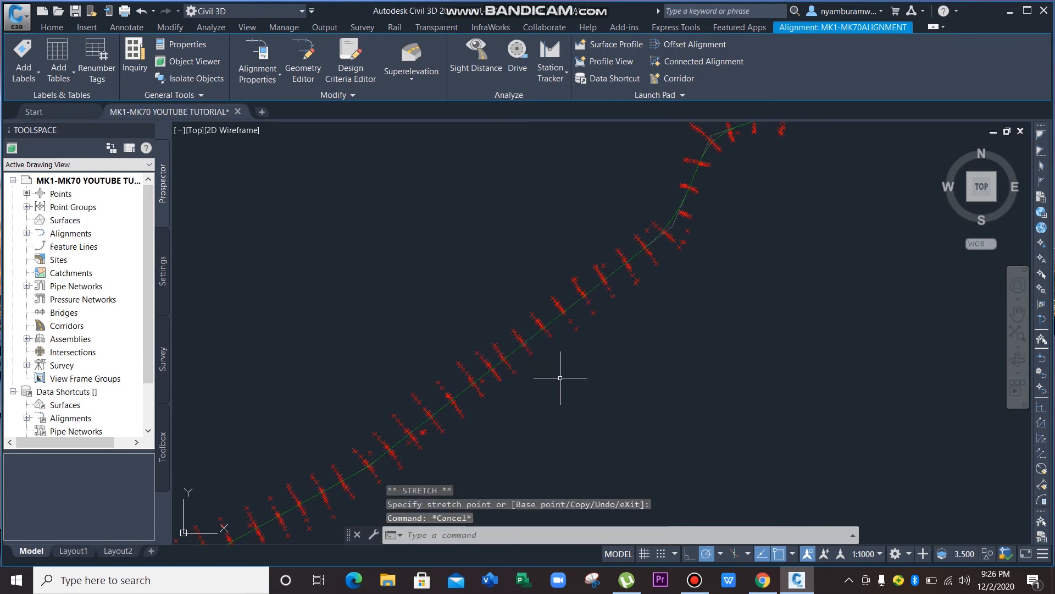